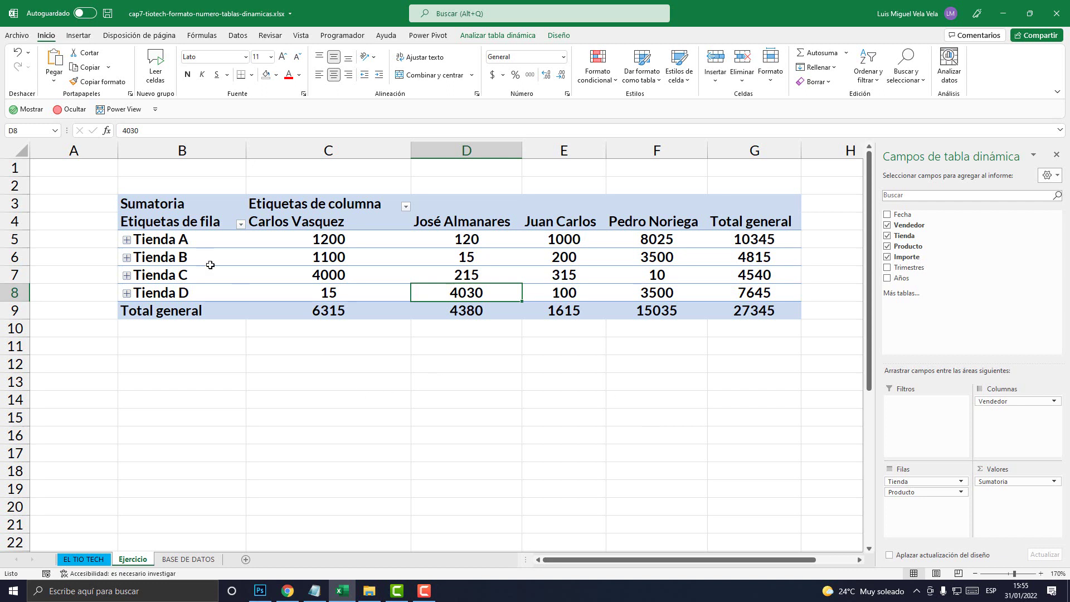
Step: Expand the Tienda A group in the pivot table and go through the products listed under it
{"action": "left_click", "coordinate": [127, 241]}
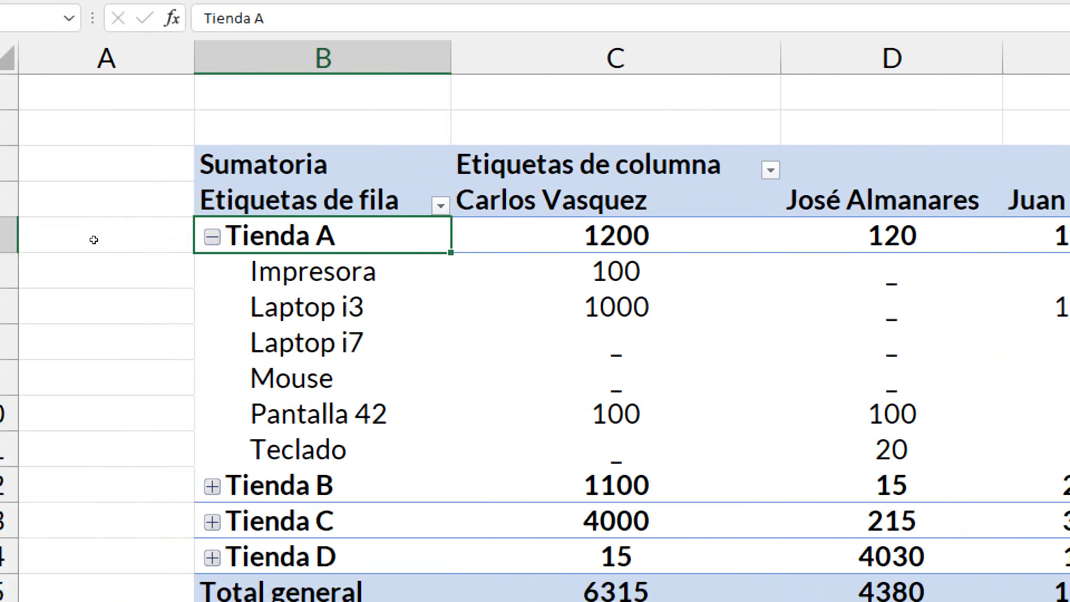
{"action": "key", "text": "Down"}
{"action": "key", "text": "Down"}
{"action": "key", "text": "Down"}
{"action": "key", "text": "Down"}
{"action": "key", "text": "Down"}
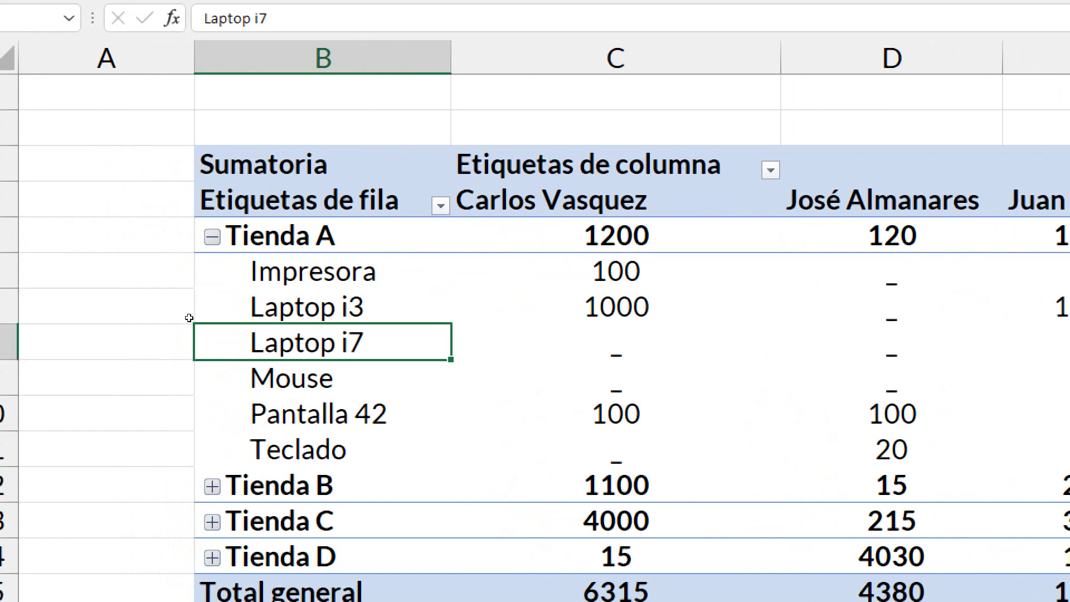
{"action": "key", "text": "Down"}
{"action": "key", "text": "Up"}
{"action": "key", "text": "Up"}
{"action": "key", "text": "Up"}
{"action": "key", "text": "Up"}
{"action": "key", "text": "Up"}
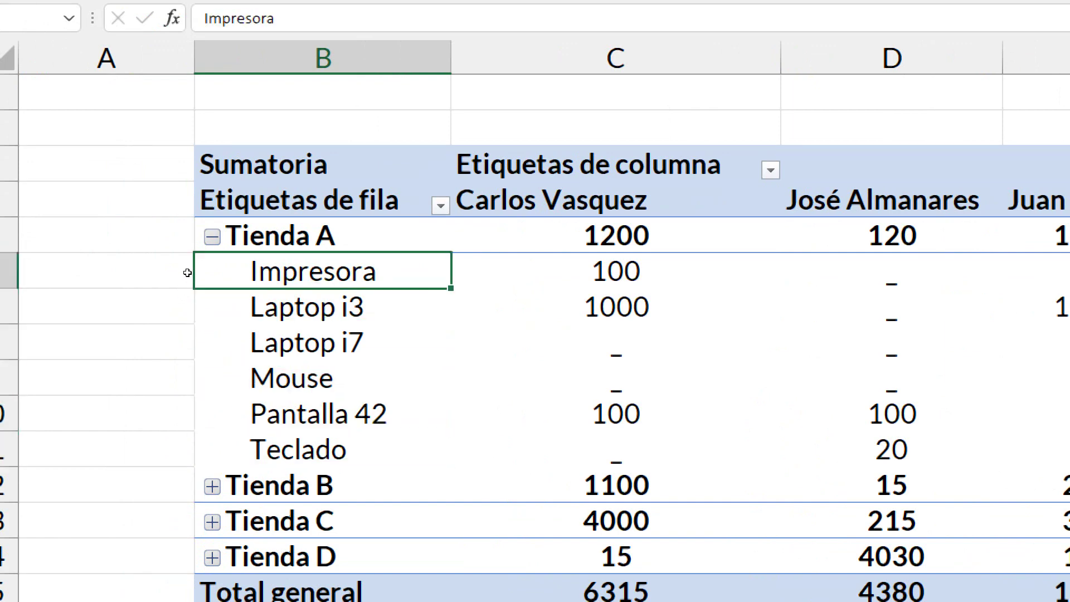
{"action": "key", "text": "Down"}
{"action": "key", "text": "Down"}
{"action": "key", "text": "Down"}
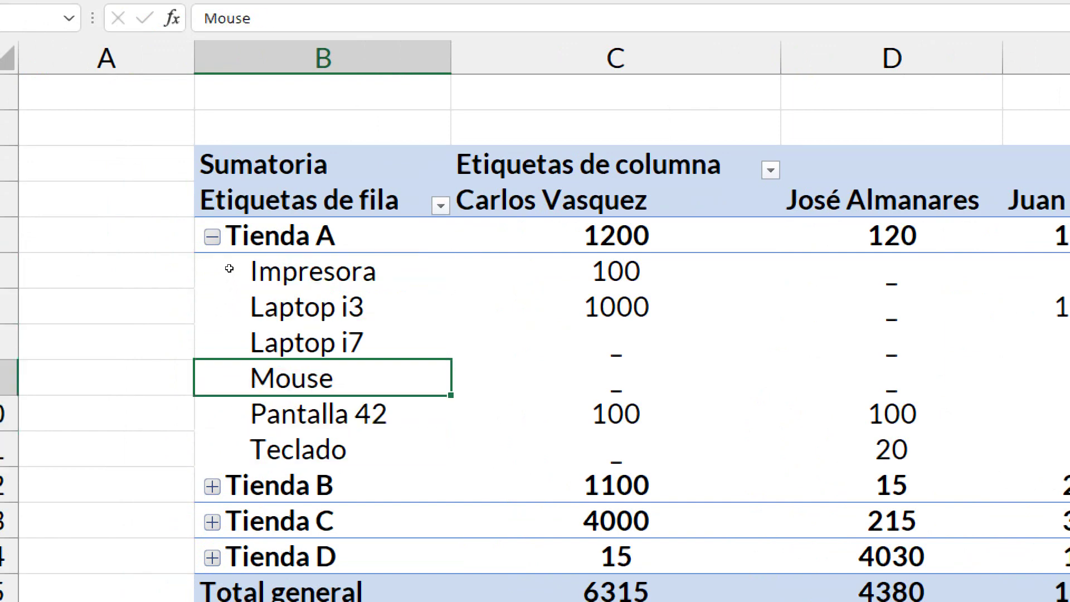
{"action": "key", "text": "Up"}
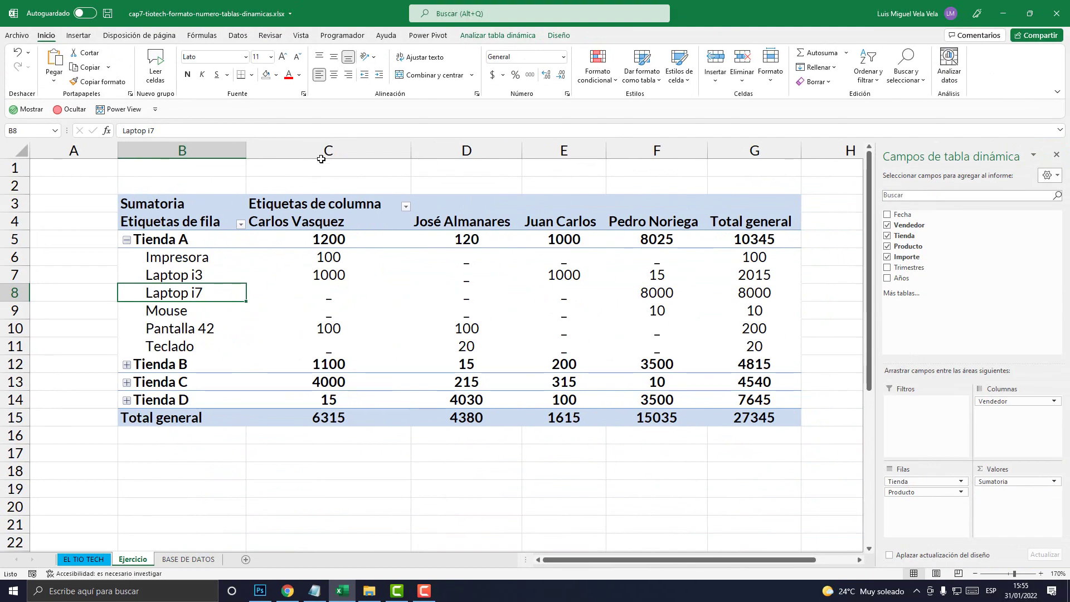
Step: Look over the seller columns and the grand total column, returning to the Tienda A row label
{"action": "left_click", "coordinate": [402, 125]}
{"action": "left_click", "coordinate": [571, 125]}
{"action": "left_click", "coordinate": [690, 124]}
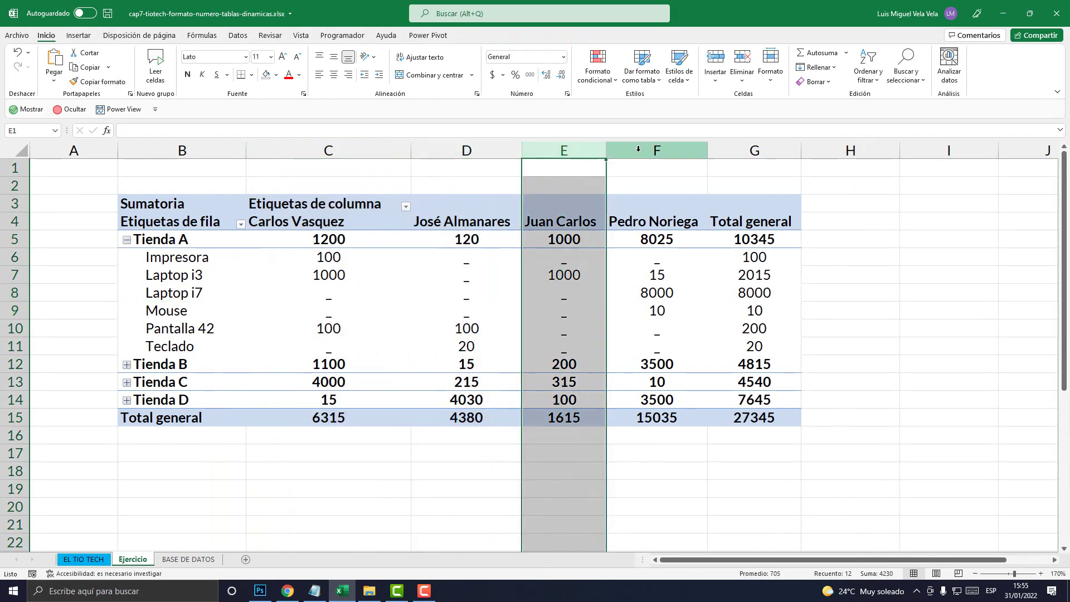
{"action": "left_click", "coordinate": [638, 149]}
{"action": "left_click", "coordinate": [752, 150]}
{"action": "left_click", "coordinate": [156, 245]}
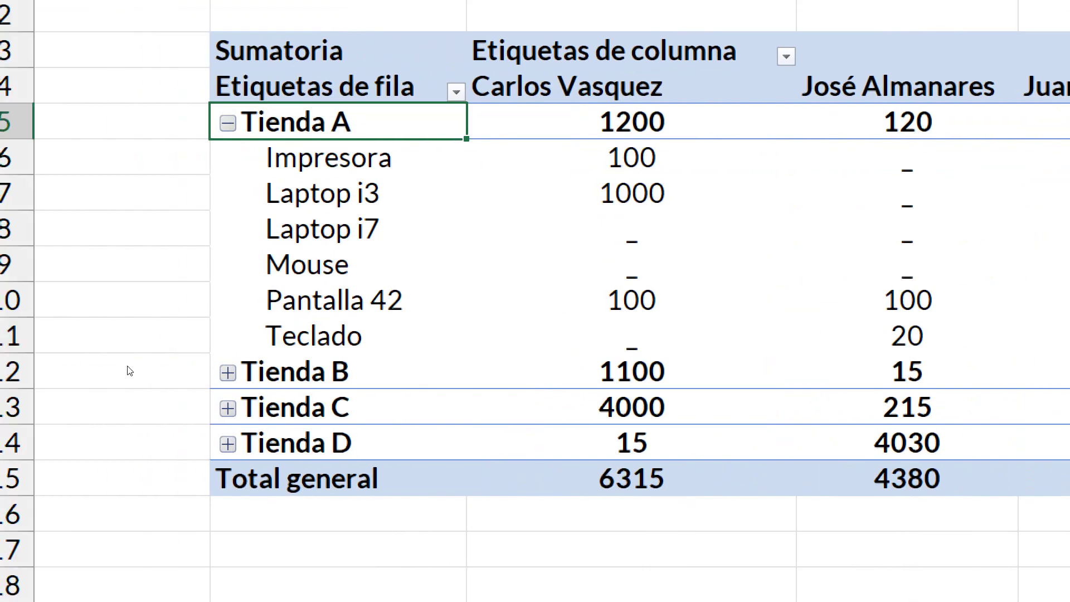
Step: Expand the Tienda B group and go through its products down to USB 3.0.1
{"action": "left_click", "coordinate": [127, 365]}
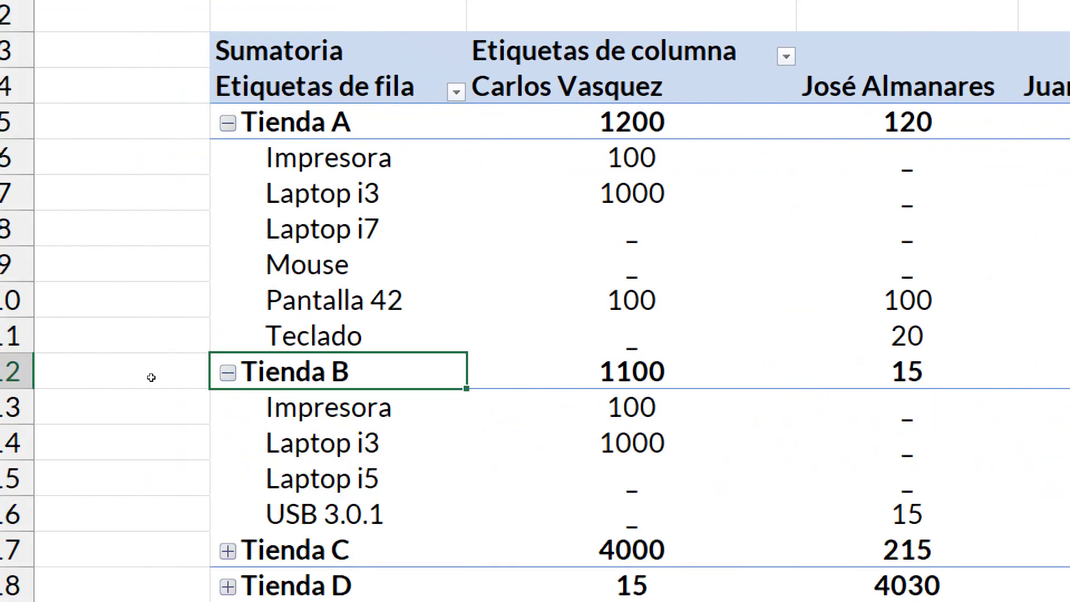
{"action": "key", "text": "Down"}
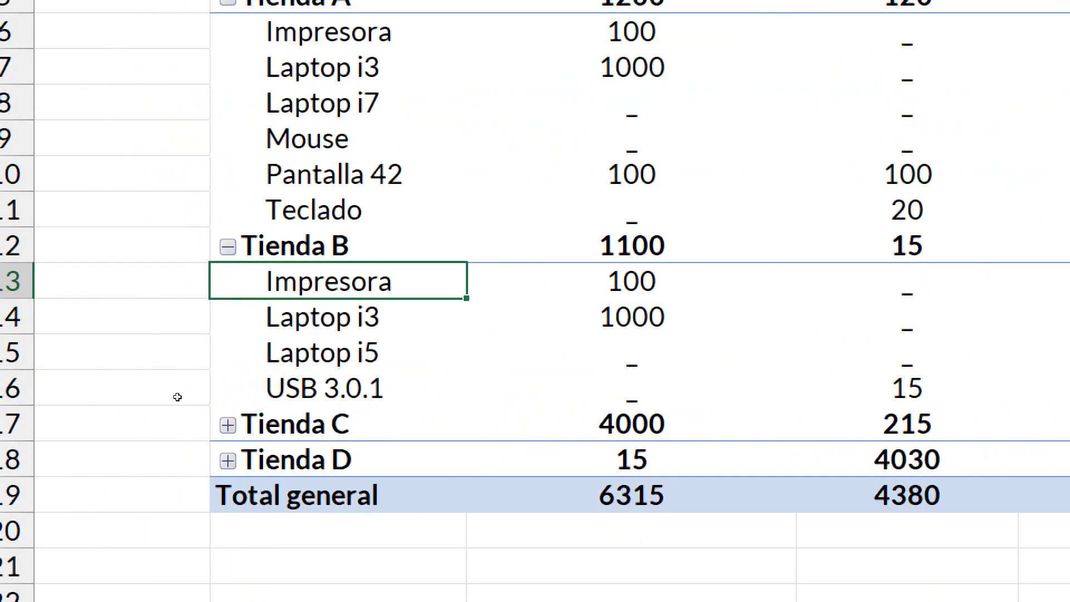
{"action": "key", "text": "Down"}
{"action": "key", "text": "Down"}
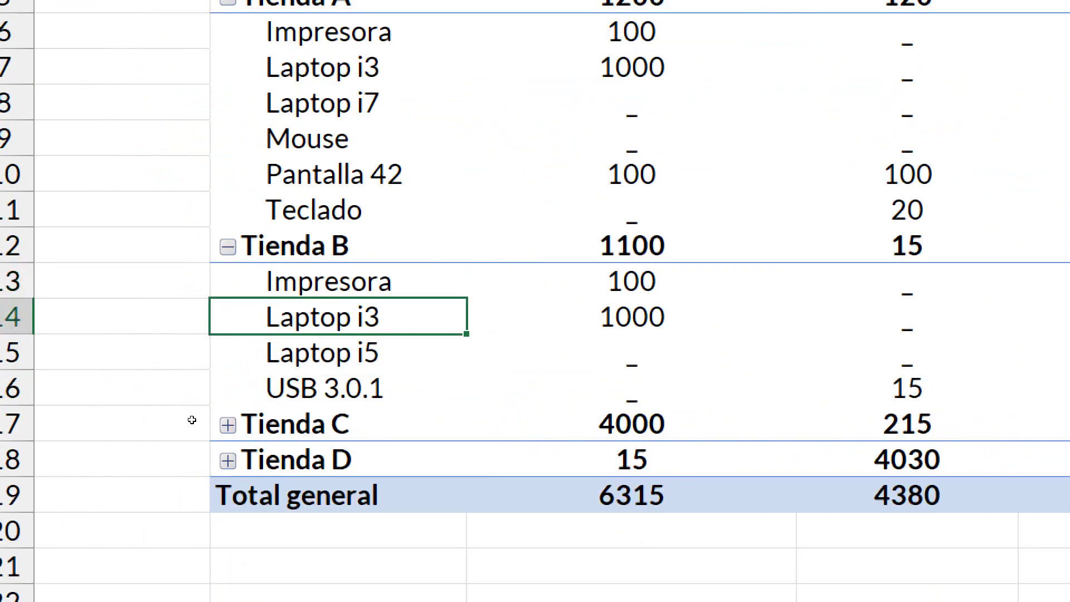
{"action": "key", "text": "Down"}
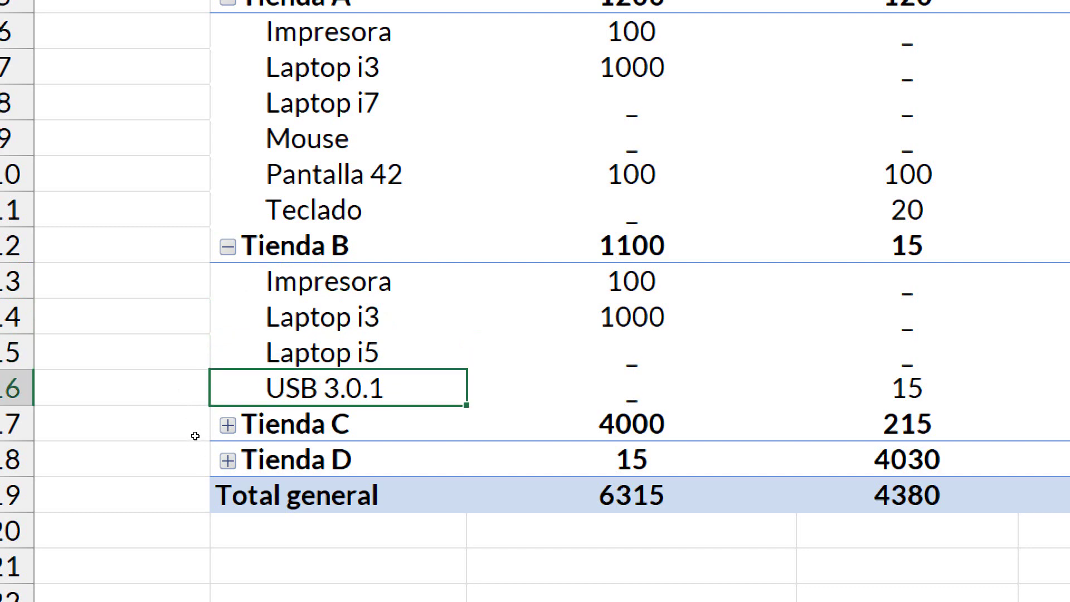
{"action": "scroll", "coordinate": [204, 278], "scroll_direction": "up", "scroll_amount": 1}
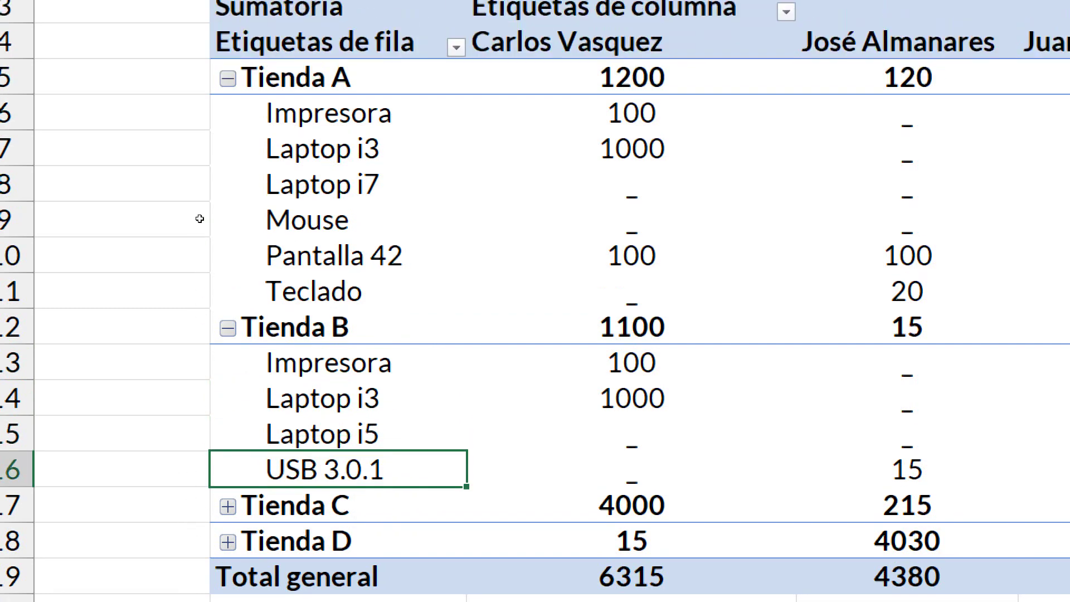
Step: Go back up to Tienda A and review its product labels for comparison with Tienda B
{"action": "key", "text": "Up"}
{"action": "key", "text": "Up"}
{"action": "key", "text": "Up"}
{"action": "key", "text": "Up"}
{"action": "key", "text": "Up"}
{"action": "key", "text": "Up"}
{"action": "key", "text": "Up"}
{"action": "key", "text": "Up"}
{"action": "key", "text": "Up"}
{"action": "key", "text": "Up"}
{"action": "key", "text": "Up"}
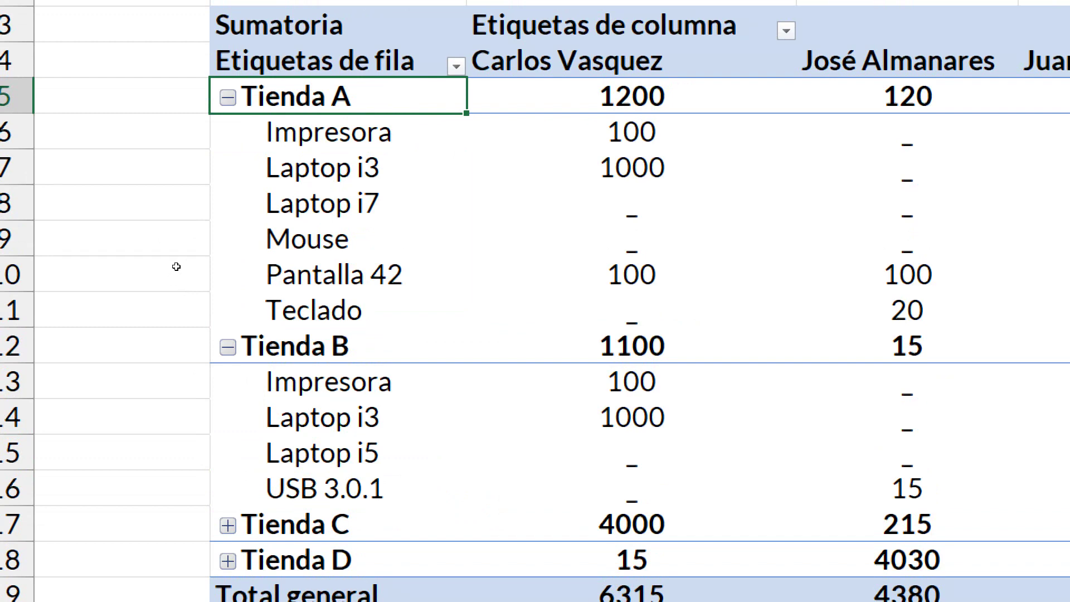
{"action": "key", "text": "Down"}
{"action": "key", "text": "Down"}
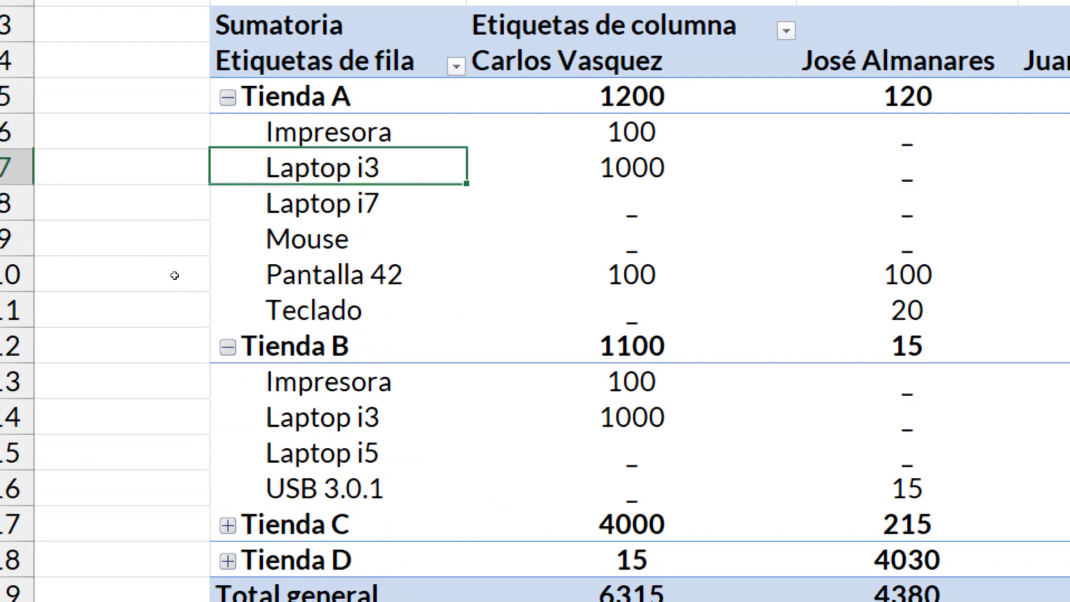
{"action": "key", "text": "Down"}
{"action": "key", "text": "Down"}
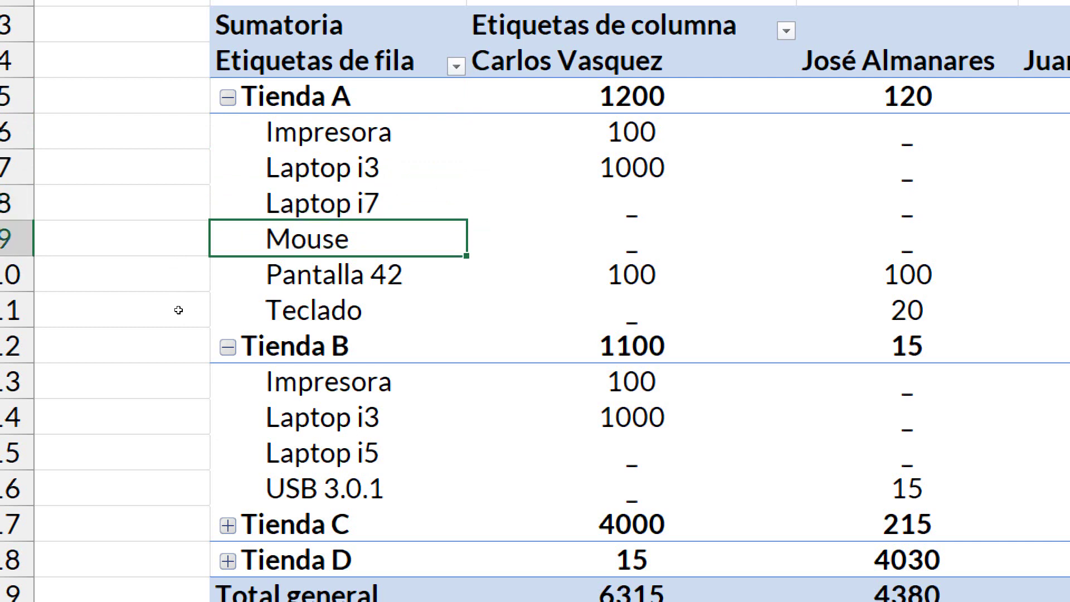
Step: Highlight the product labels under Tienda B, from Impresora to USB 3.0.1, to examine that group
{"action": "key", "text": "Down"}
{"action": "key", "text": "Down"}
{"action": "key", "text": "Down"}
{"action": "key", "text": "Down"}
{"action": "key", "text": "shift+Down"}
{"action": "key", "text": "shift+Down"}
{"action": "key", "text": "shift+Down"}
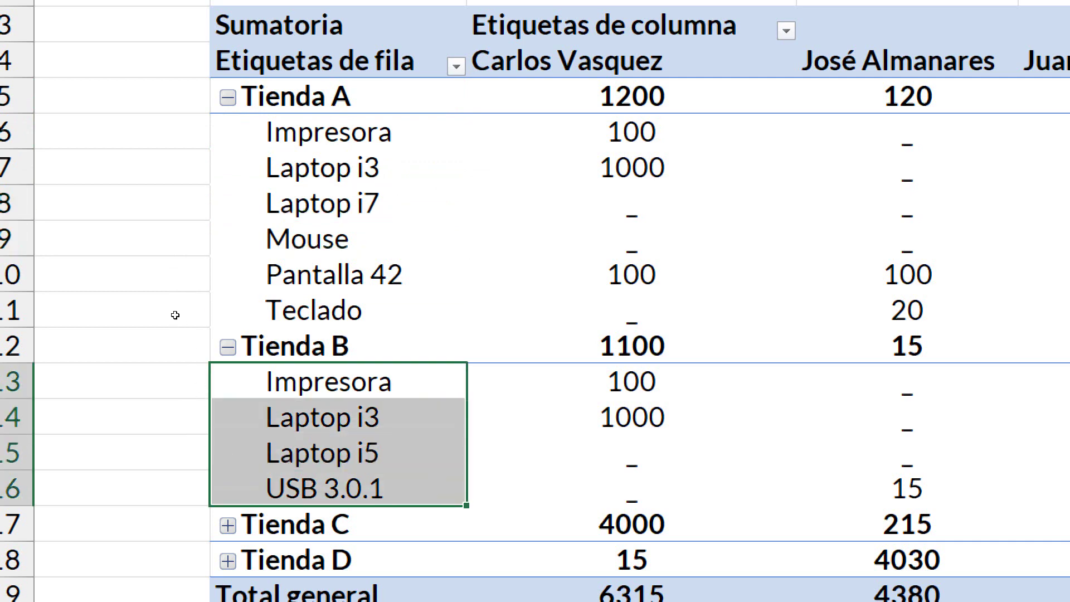
{"action": "key", "text": "Up"}
{"action": "key", "text": "Up"}
{"action": "key", "text": "Up"}
{"action": "key", "text": "Up"}
{"action": "key", "text": "Down"}
{"action": "key", "text": "Down"}
{"action": "key", "text": "Down"}
{"action": "key", "text": "Down"}
{"action": "key", "text": "shift+Down"}
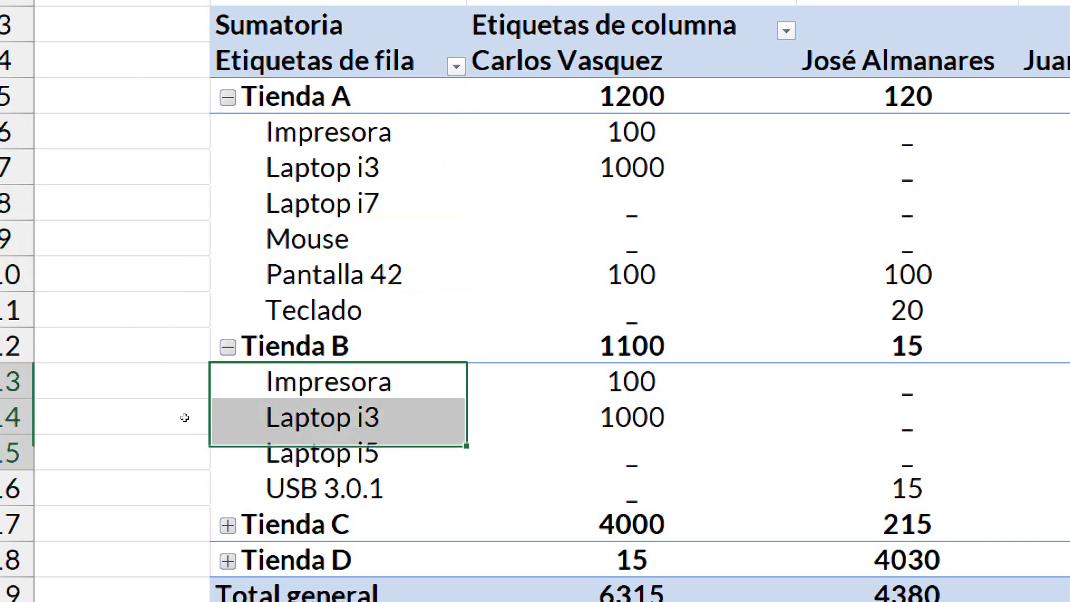
{"action": "key", "text": "shift+Down"}
{"action": "key", "text": "shift+Down"}
{"action": "key", "text": "Up"}
{"action": "key", "text": "Up"}
{"action": "key", "text": "Down"}
{"action": "key", "text": "Down"}
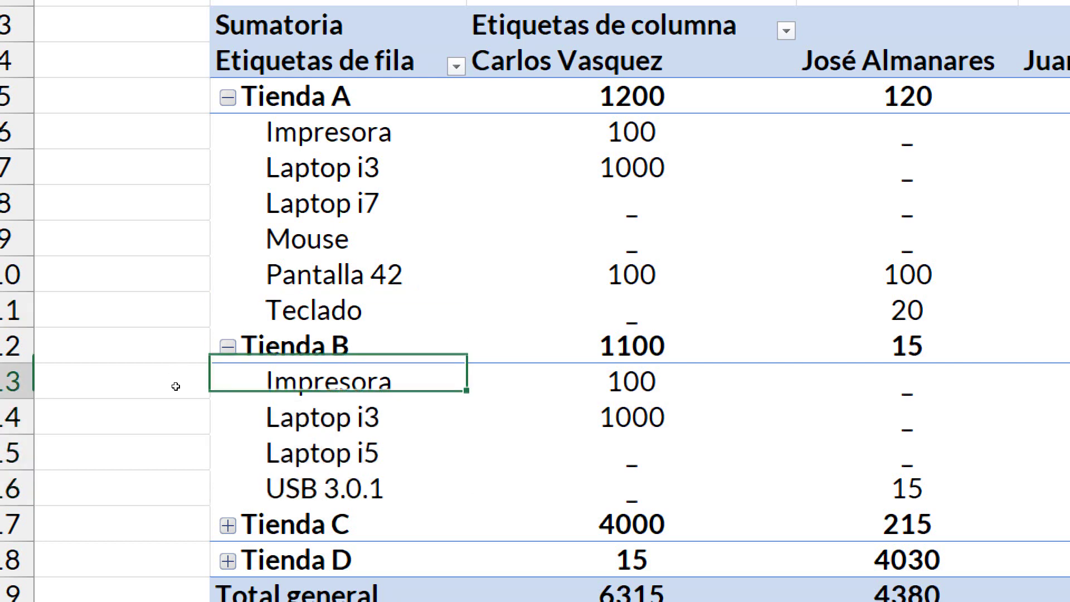
{"action": "key", "text": "shift+Down"}
{"action": "key", "text": "shift+Down"}
{"action": "key", "text": "shift+Down"}
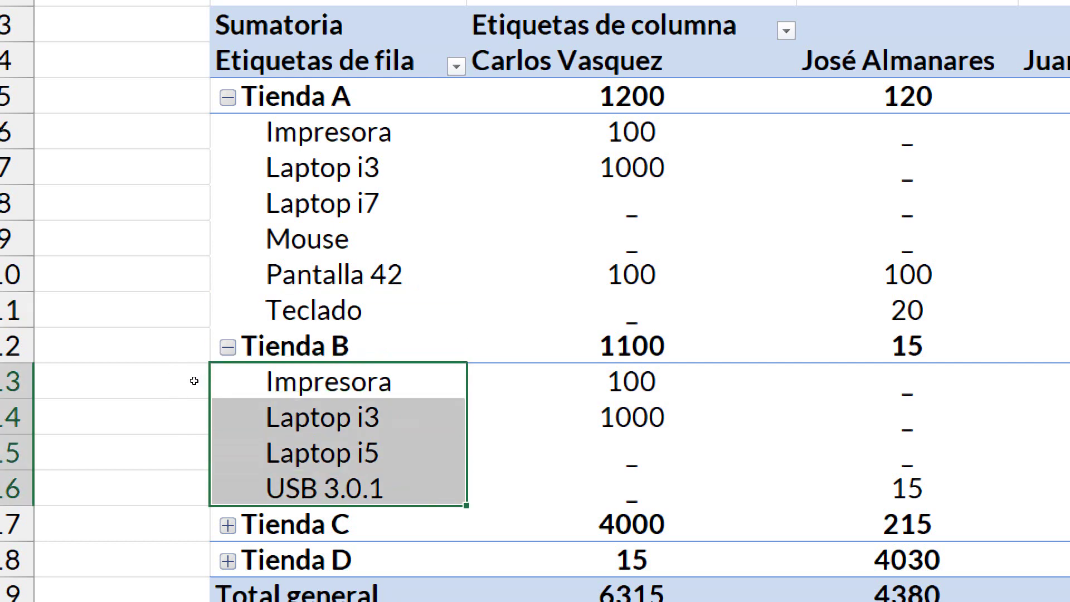
{"action": "key", "text": "shift+Up"}
{"action": "key", "text": "shift+Up"}
{"action": "key", "text": "shift+Up"}
{"action": "key", "text": "Up"}
{"action": "key", "text": "Up"}
{"action": "key", "text": "Down"}
{"action": "key", "text": "Down"}
{"action": "key", "text": "shift+Down"}
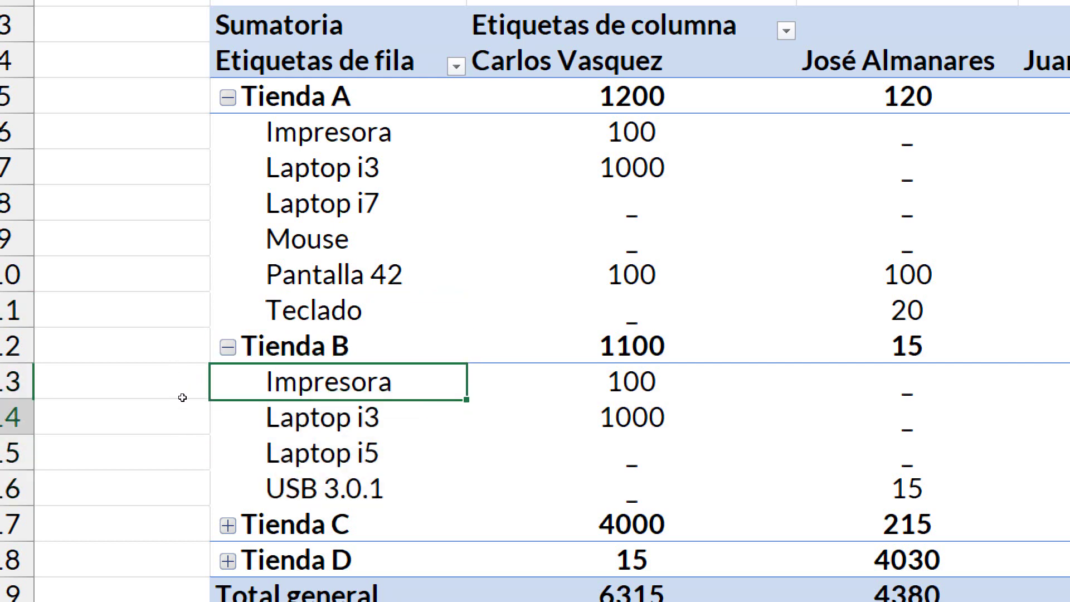
{"action": "key", "text": "Down"}
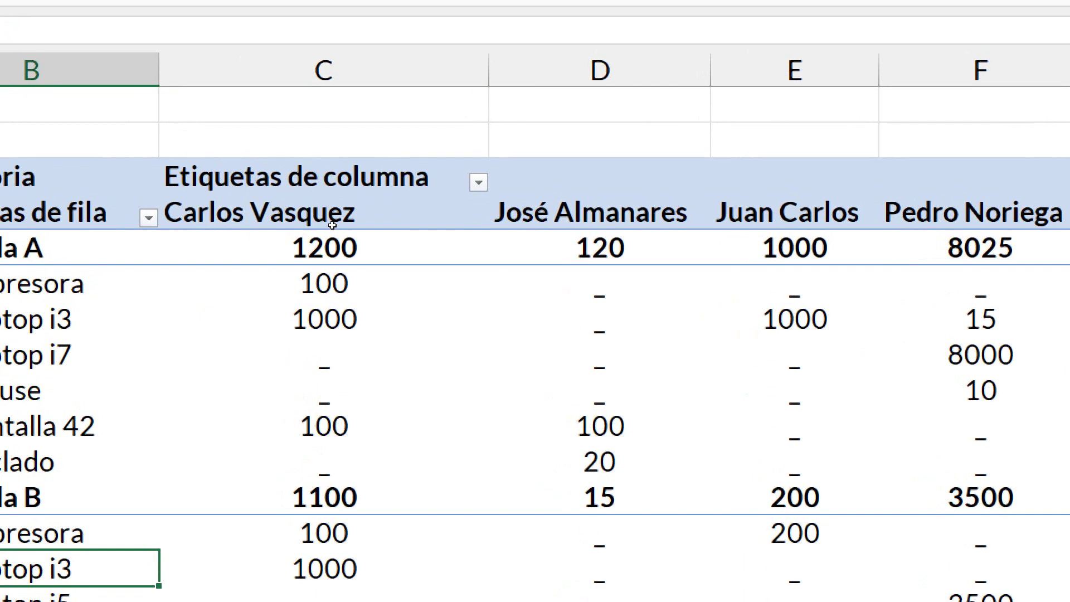
Step: Go through the seller names in the pivot table's column headings
{"action": "left_click", "coordinate": [332, 228]}
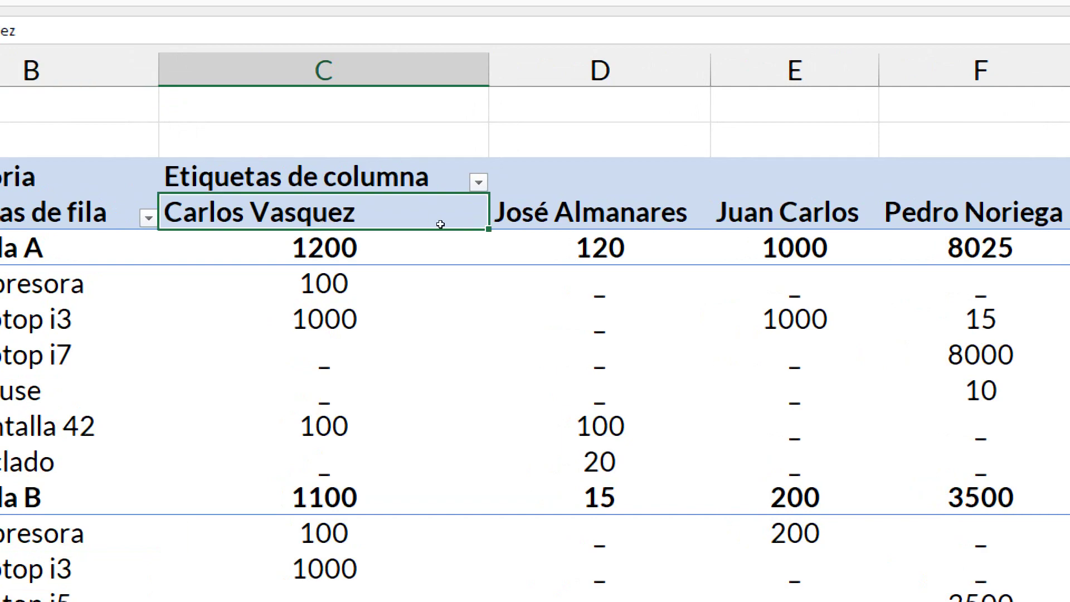
{"action": "key", "text": "Right"}
{"action": "key", "text": "Right"}
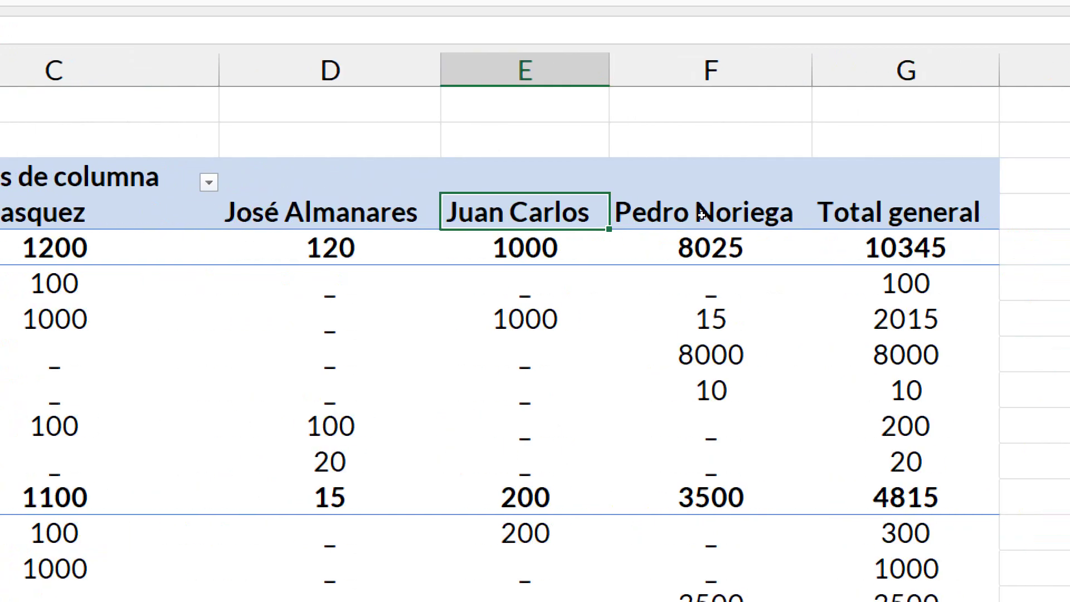
{"action": "left_click", "coordinate": [702, 214]}
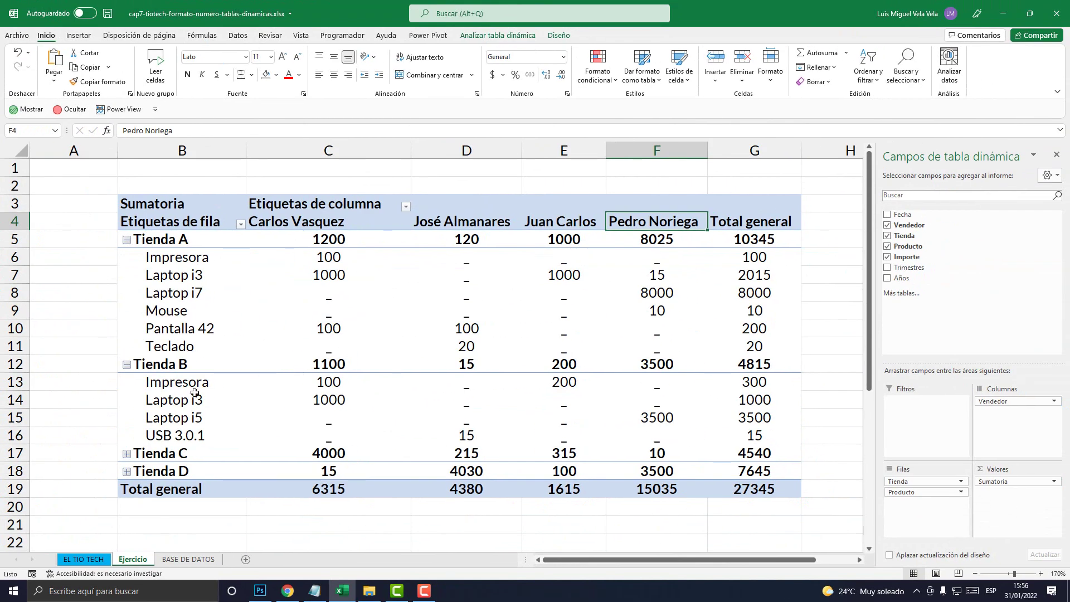
Step: Review the product row labels again, from Impresora under Tienda B to the items under Tienda A
{"action": "left_click", "coordinate": [196, 383]}
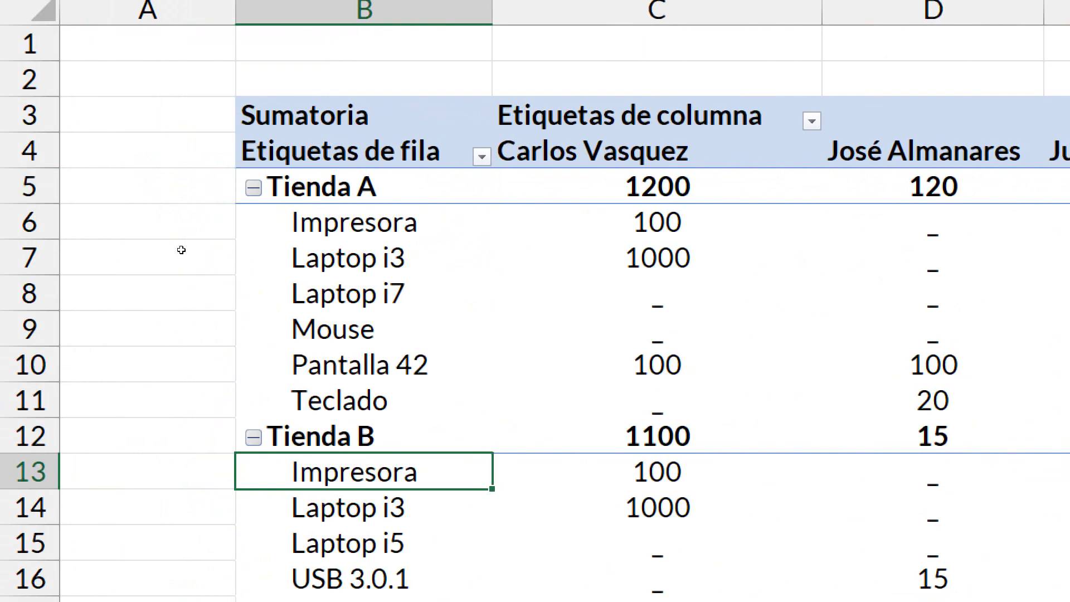
{"action": "key", "text": "ctrl+space"}
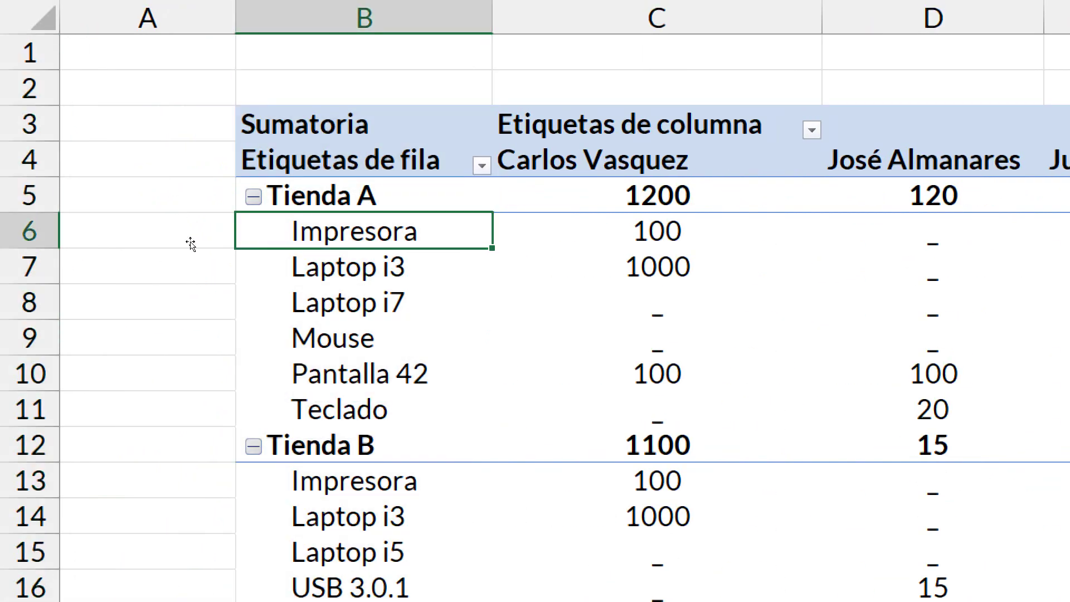
{"action": "key", "text": "ctrl+space"}
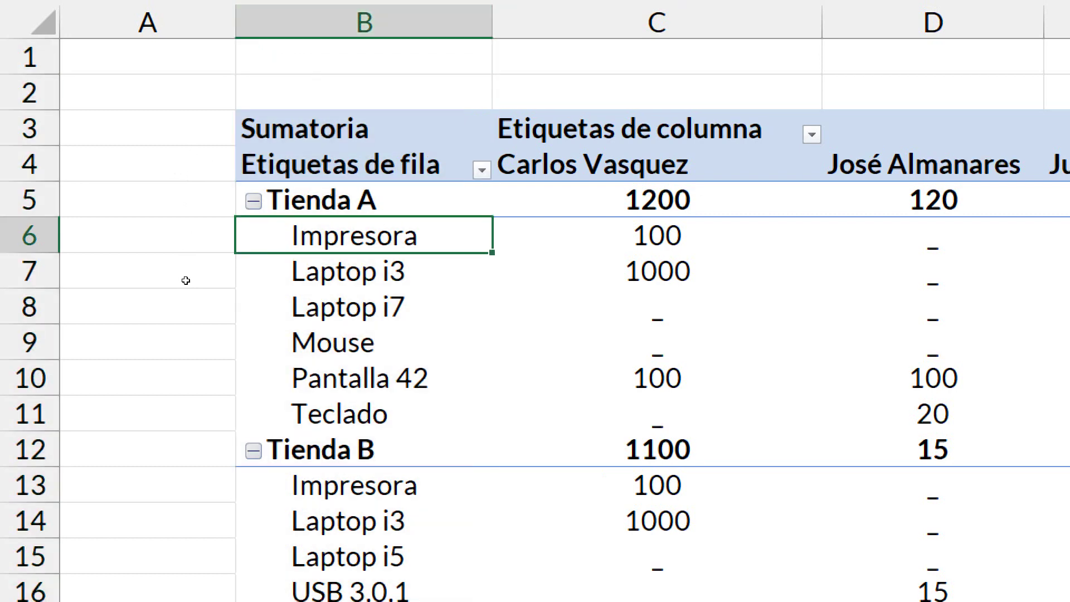
{"action": "key", "text": "Down"}
{"action": "key", "text": "Down"}
{"action": "key", "text": "Down"}
{"action": "key", "text": "Down"}
{"action": "key", "text": "Up"}
{"action": "key", "text": "Up"}
{"action": "key", "text": "Up"}
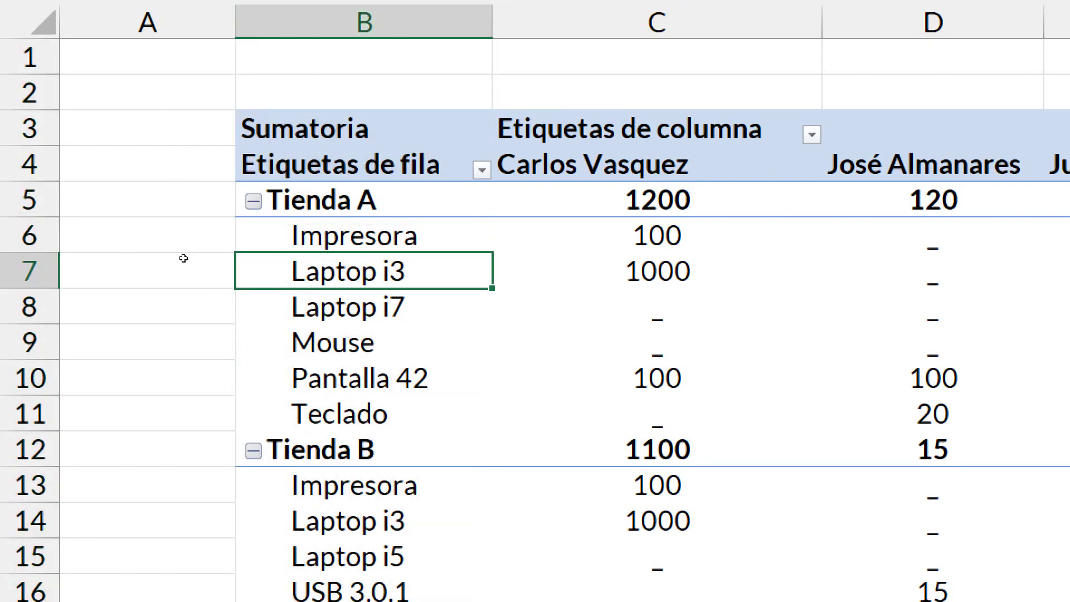
{"action": "key", "text": "Up"}
{"action": "key", "text": "Down"}
{"action": "key", "text": "Down"}
{"action": "key", "text": "Down"}
{"action": "key", "text": "Down"}
{"action": "key", "text": "Up"}
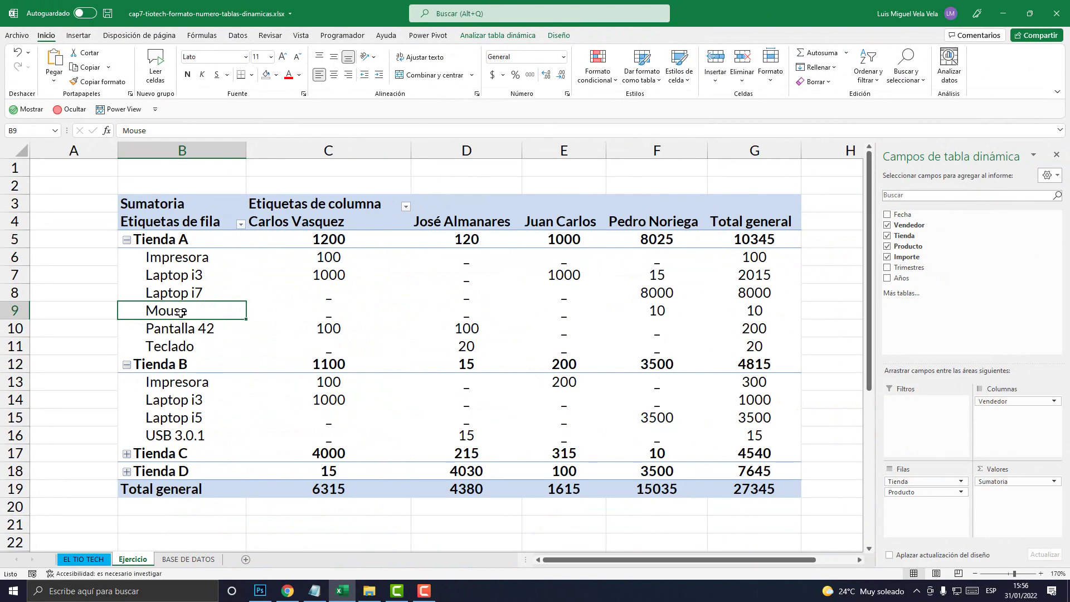
Step: Examine the layout and print options in the Producto field's settings, and close the dialog
{"action": "right_click", "coordinate": [360, 347]}
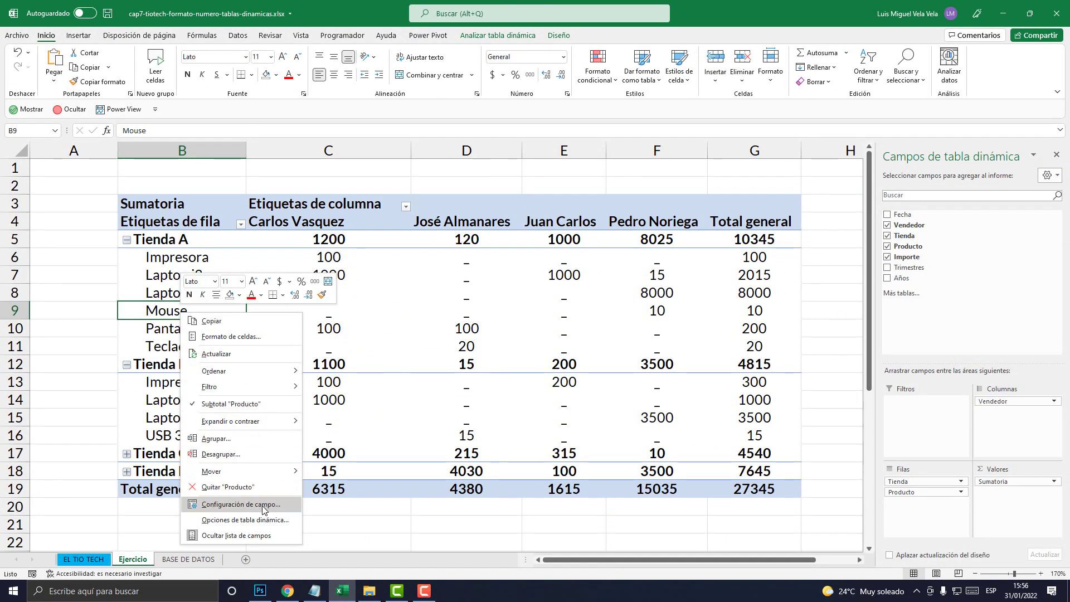
{"action": "left_click", "coordinate": [233, 504]}
{"action": "left_click_drag", "start_coordinate": [259, 350], "coordinate": [494, 230]}
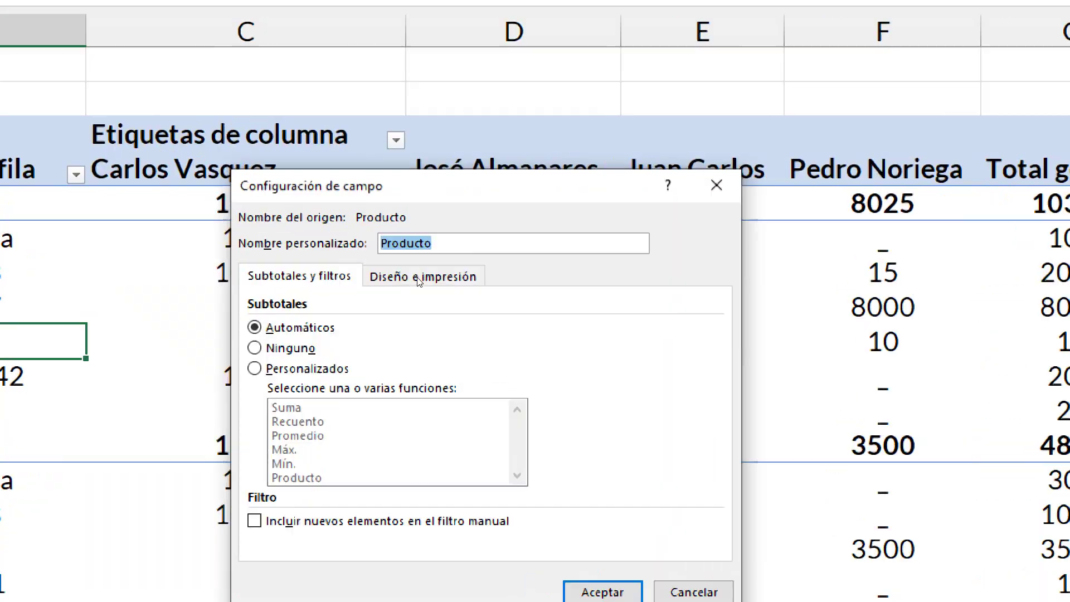
{"action": "left_click", "coordinate": [419, 277]}
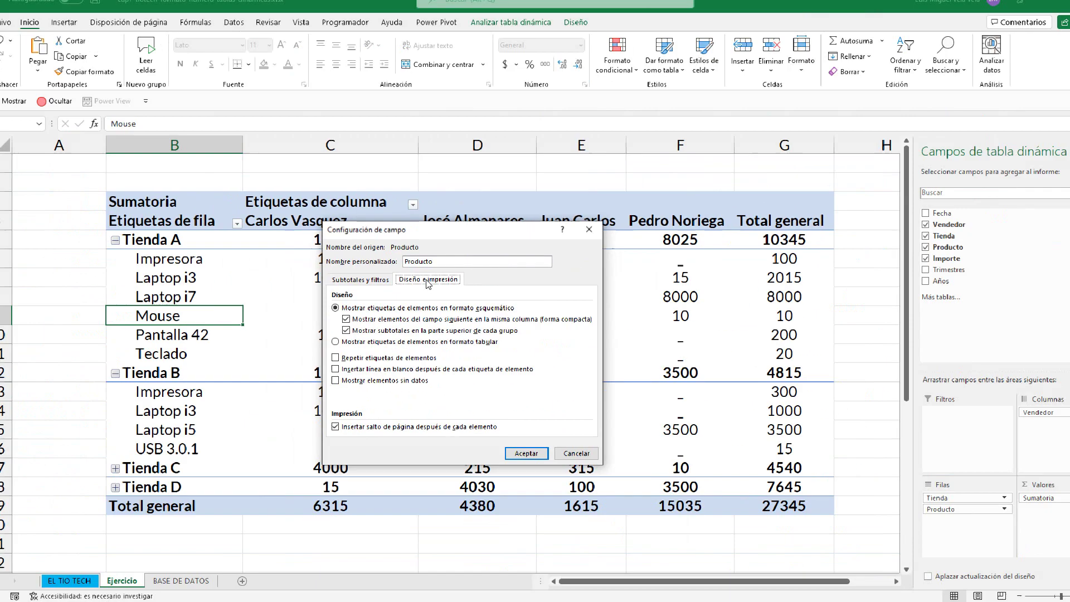
{"action": "key", "text": "Return"}
{"action": "left_click", "coordinate": [247, 288]}
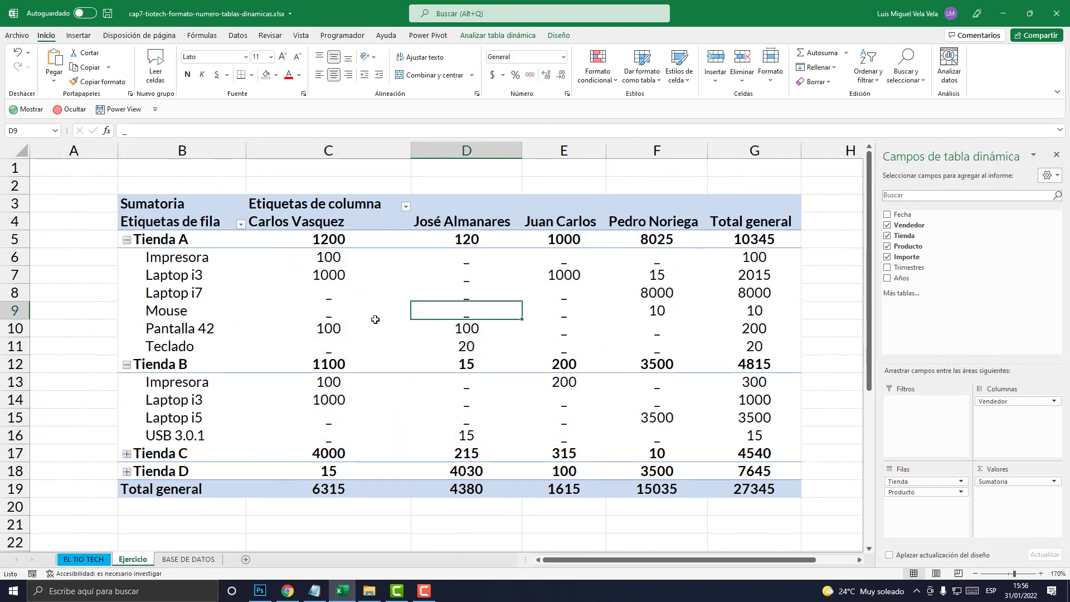
Step: Examine the value field settings of Sumatoria from the Laptop i3 amount under Tienda A, and close the dialog
{"action": "mouse_move", "coordinate": [334, 274]}
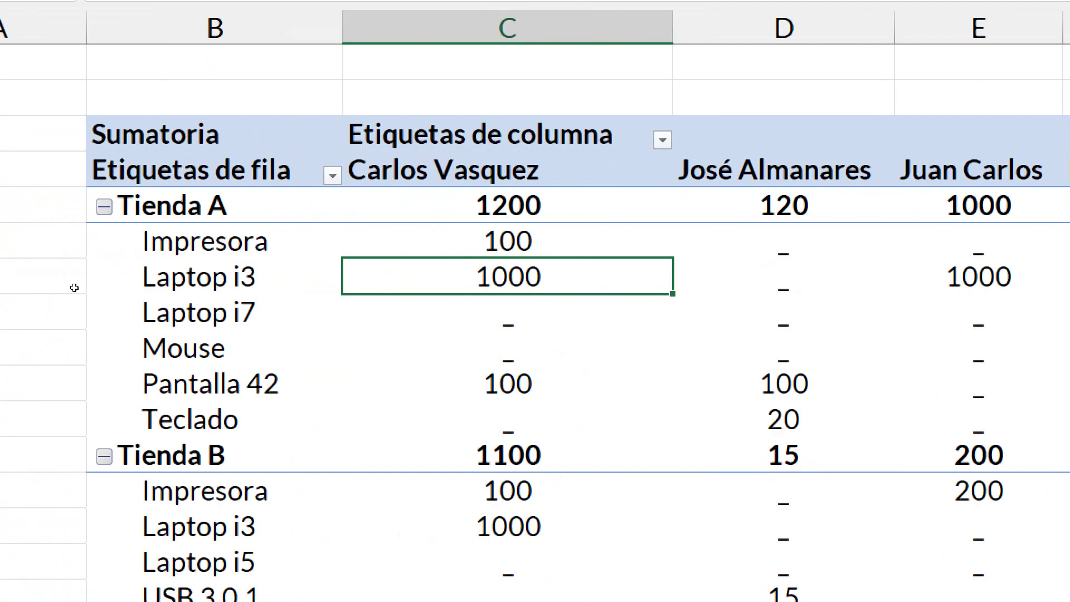
{"action": "key", "text": "shift+F10"}
{"action": "key", "text": "Up"}
{"action": "key", "text": "Up"}
{"action": "key", "text": "Up"}
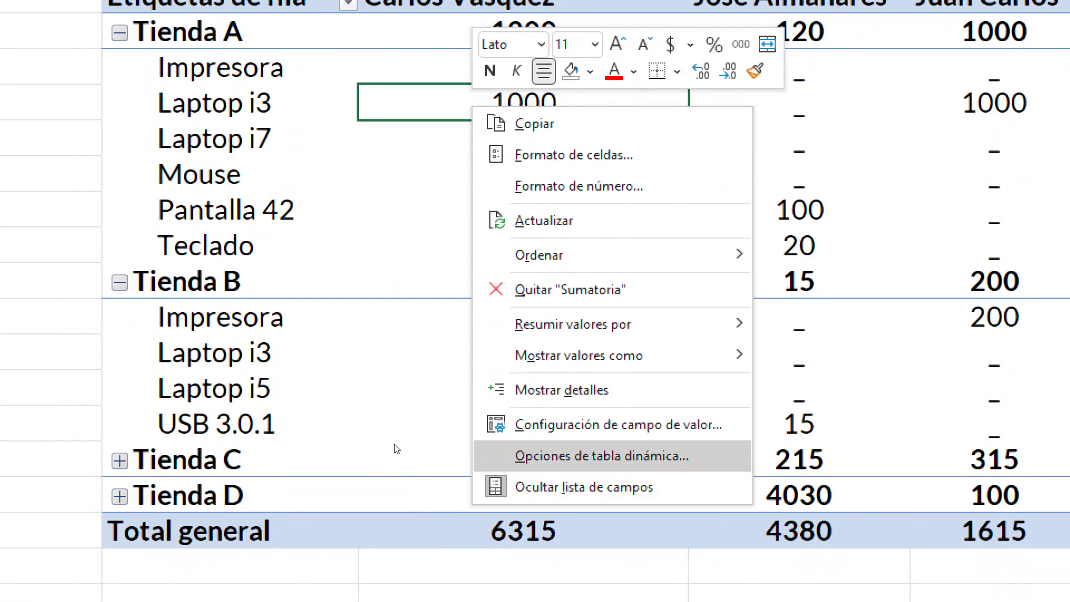
{"action": "key", "text": "Return"}
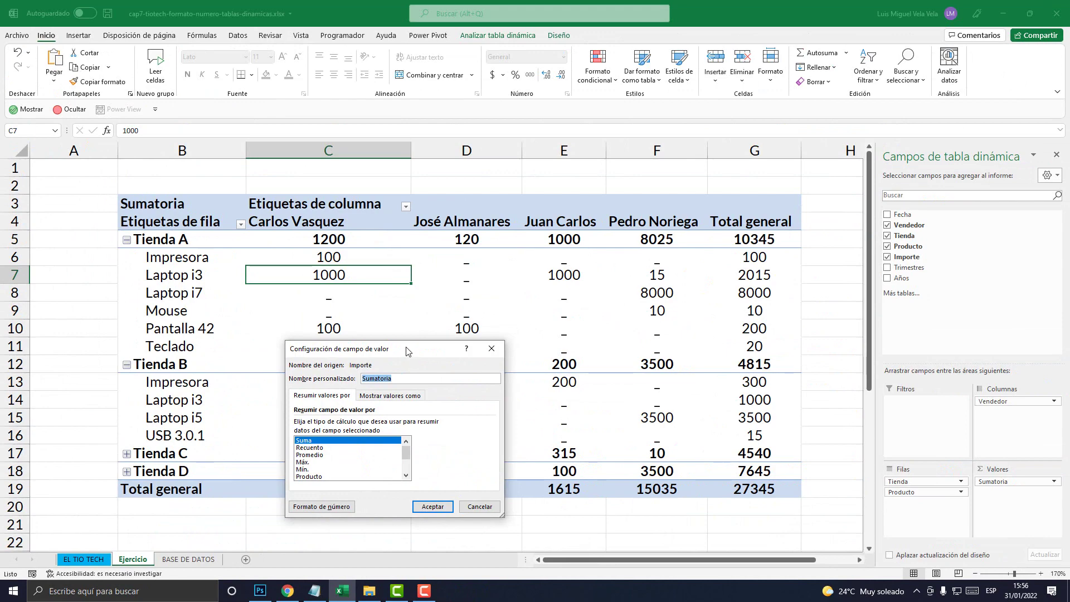
{"action": "left_click_drag", "start_coordinate": [676, 251], "coordinate": [747, 61]}
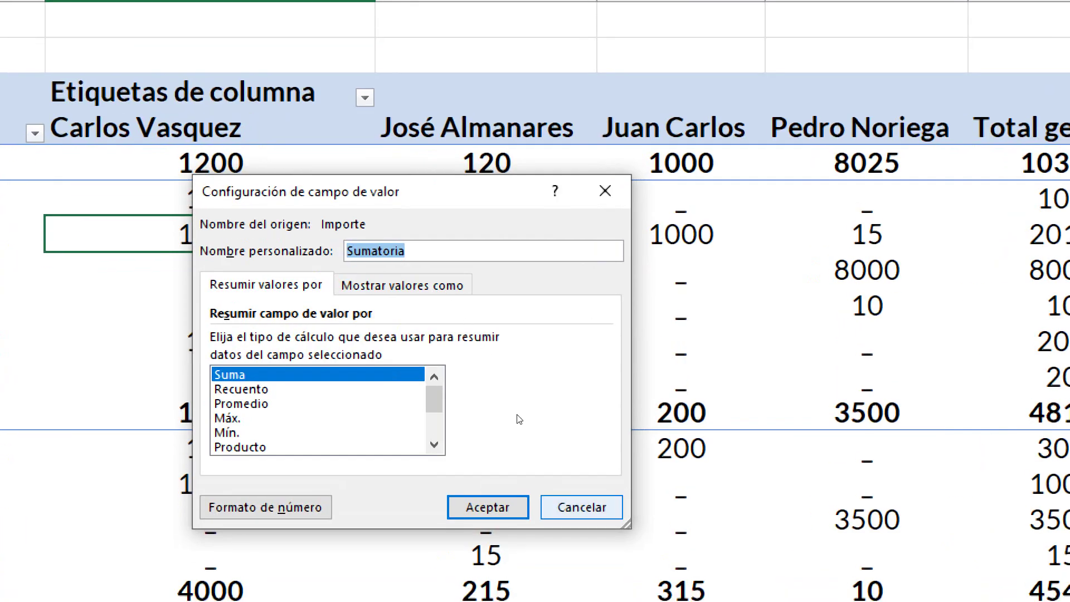
{"action": "key", "text": "Return"}
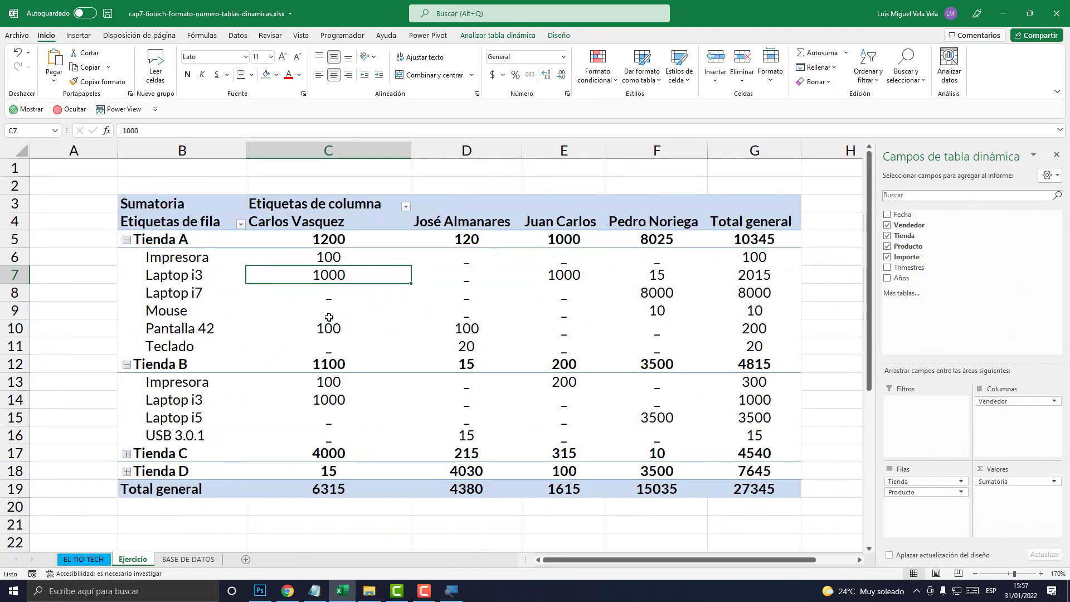
Step: Enable the "Mostrar elementos sin datos" layout option in the Producto field's settings, starting from the Laptop i3 label under Tienda A
{"action": "left_click", "coordinate": [204, 312]}
{"action": "left_click", "coordinate": [172, 277]}
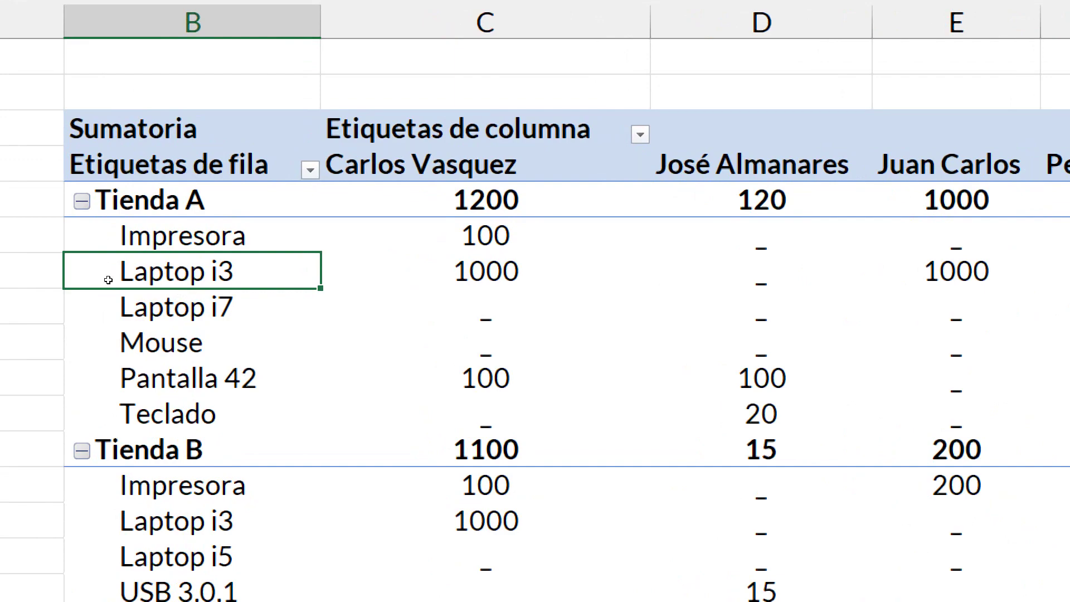
{"action": "right_click", "coordinate": [194, 276]}
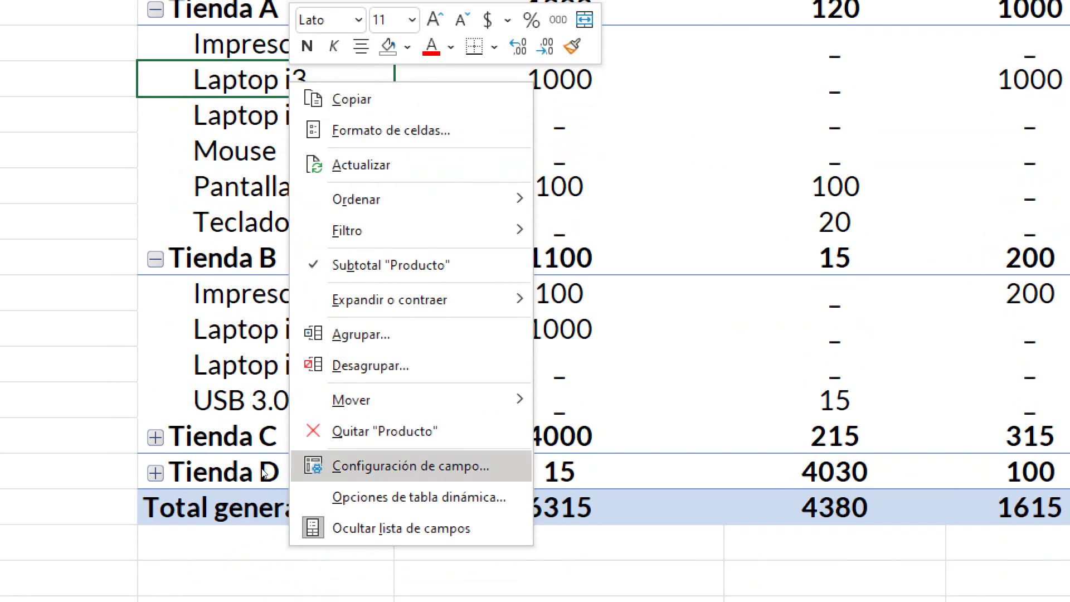
{"action": "left_click", "coordinate": [313, 468]}
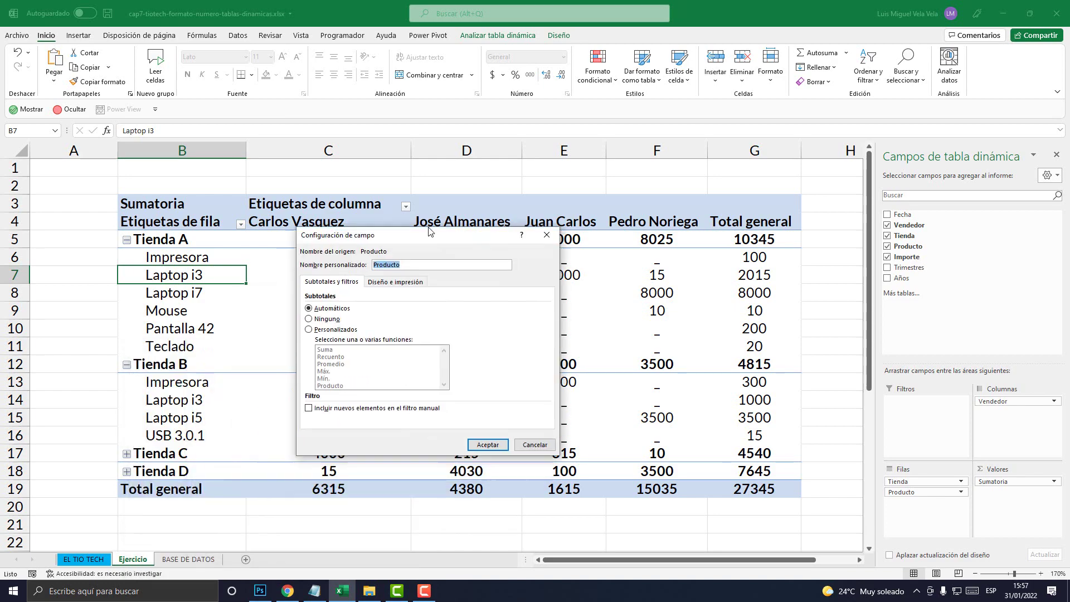
{"action": "left_click_drag", "start_coordinate": [430, 231], "coordinate": [436, 215]}
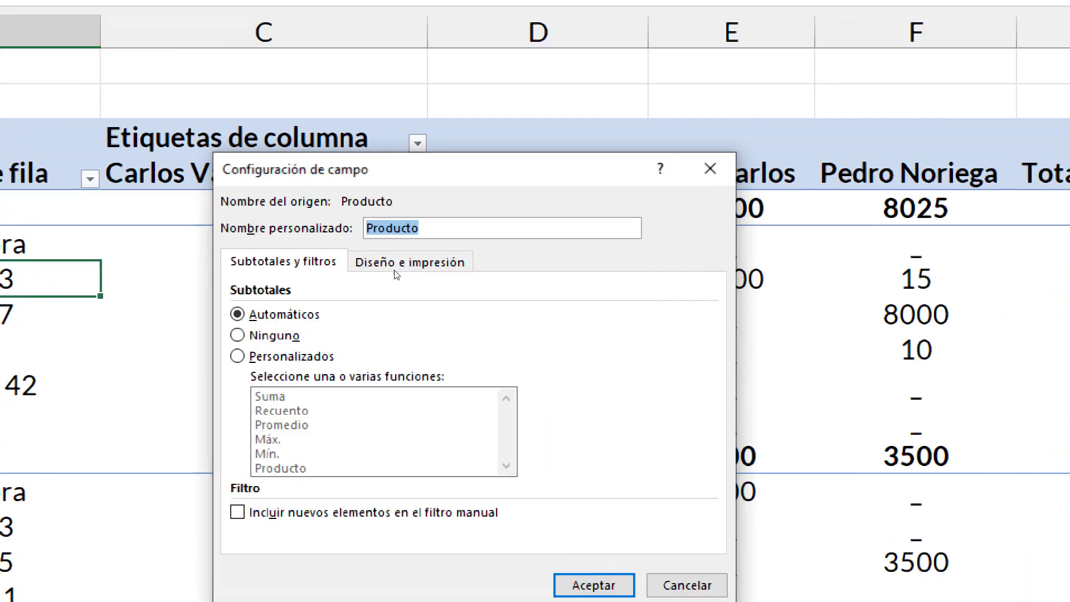
{"action": "left_click", "coordinate": [396, 267]}
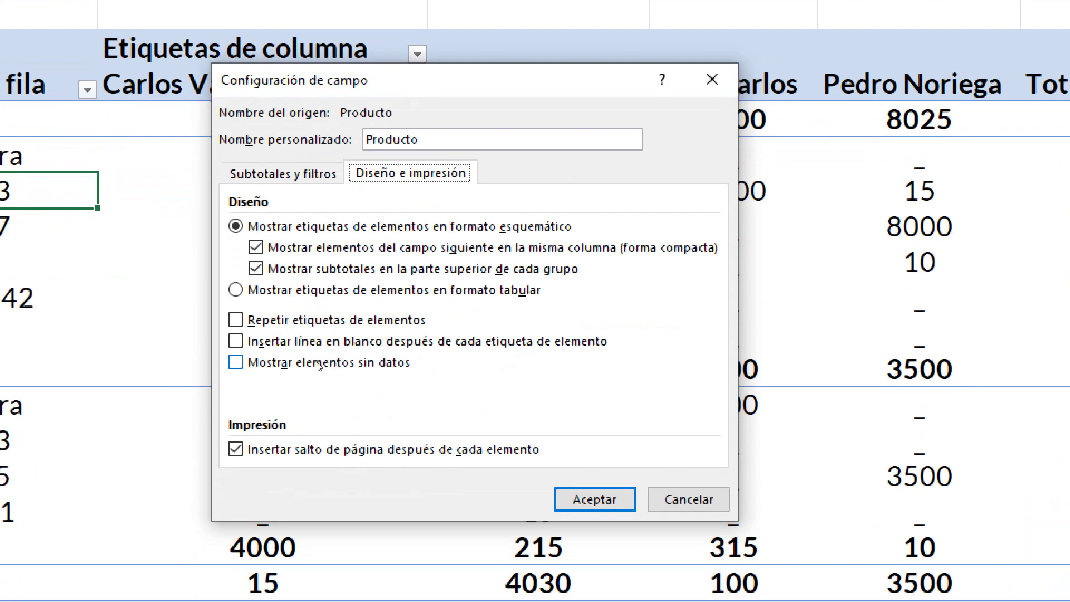
{"action": "left_click", "coordinate": [316, 451]}
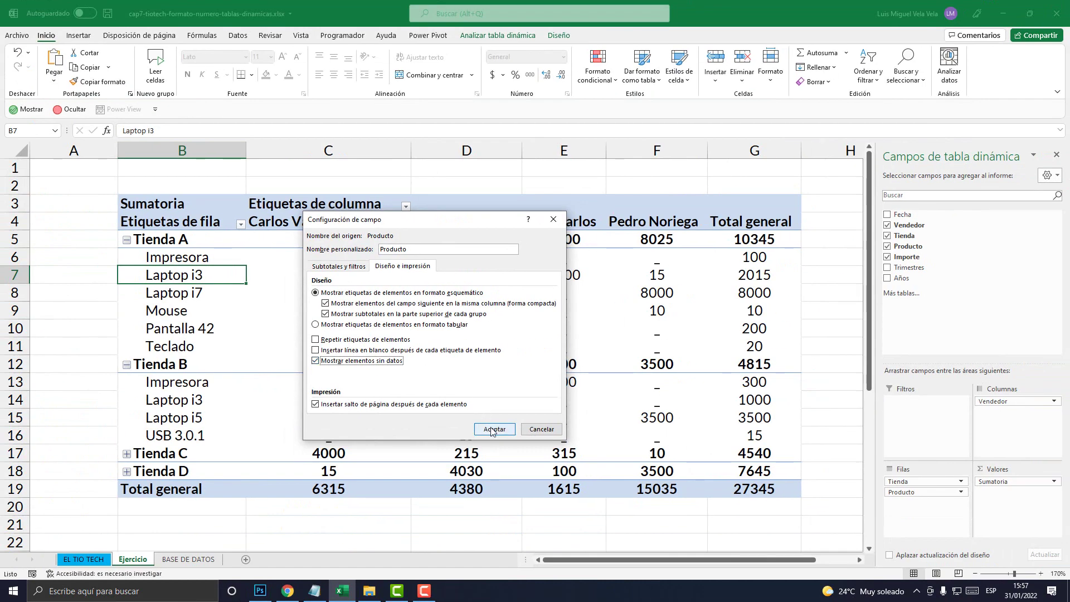
{"action": "left_click", "coordinate": [595, 499]}
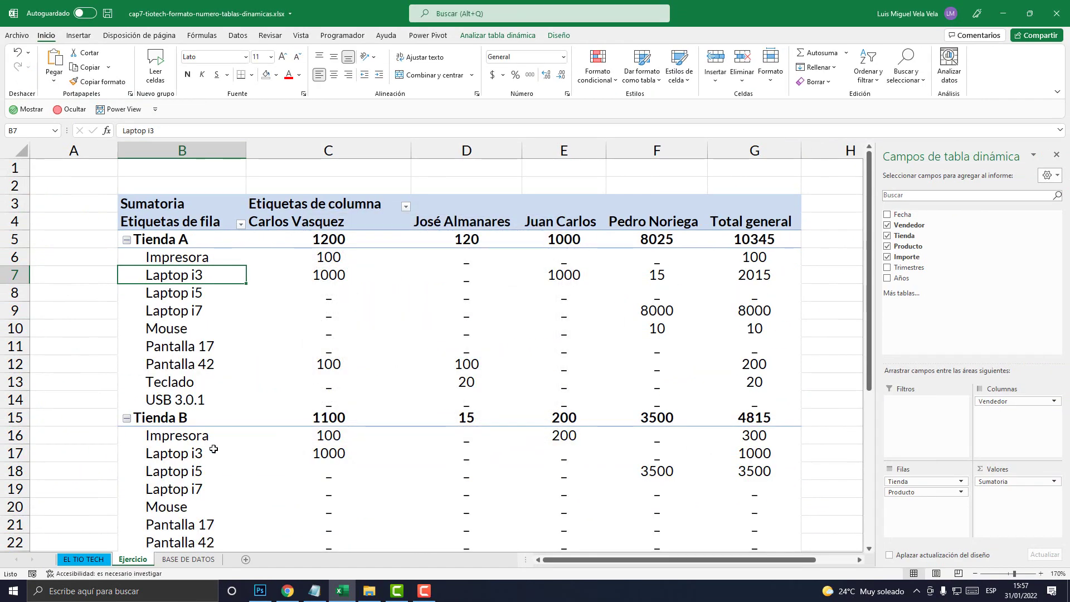
Step: Examine the full product lists under Tienda A and Tienda B, highlighting each one from Impresora to USB 3.0.1
{"action": "scroll", "coordinate": [228, 446], "scroll_direction": "down", "scroll_amount": 2}
{"action": "scroll", "coordinate": [212, 440], "scroll_direction": "up", "scroll_amount": 1}
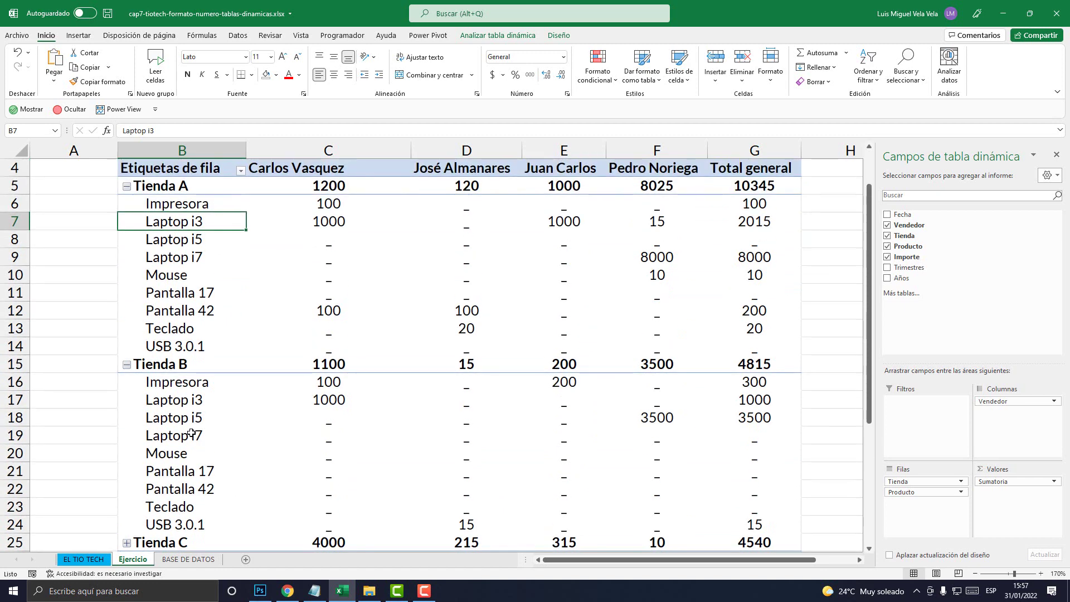
{"action": "scroll", "coordinate": [194, 434], "scroll_direction": "up", "scroll_amount": 1}
{"action": "left_click", "coordinate": [168, 260]}
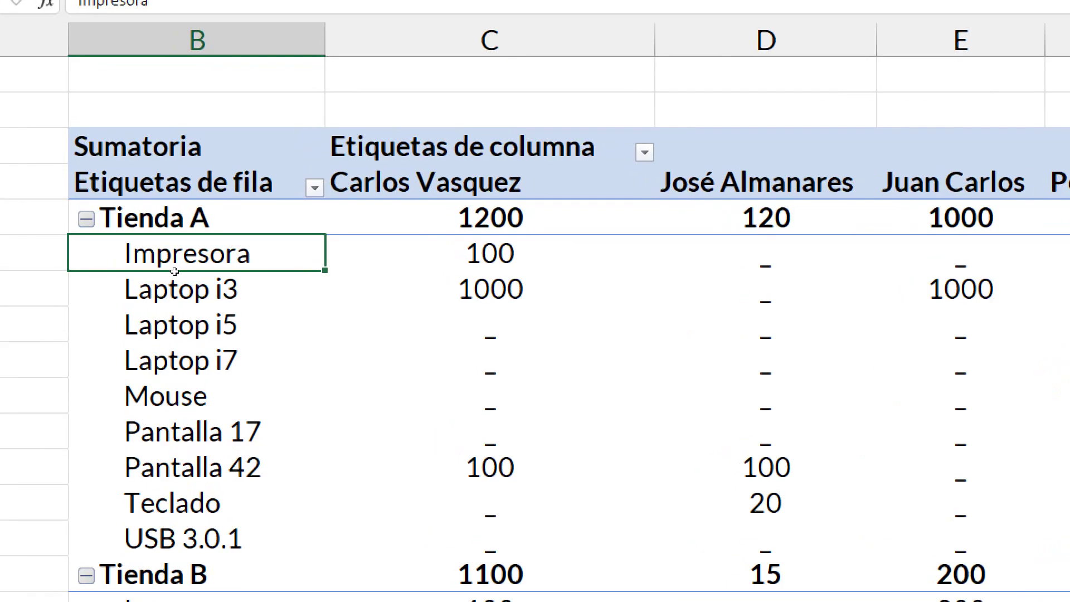
{"action": "left_click", "coordinate": [170, 275]}
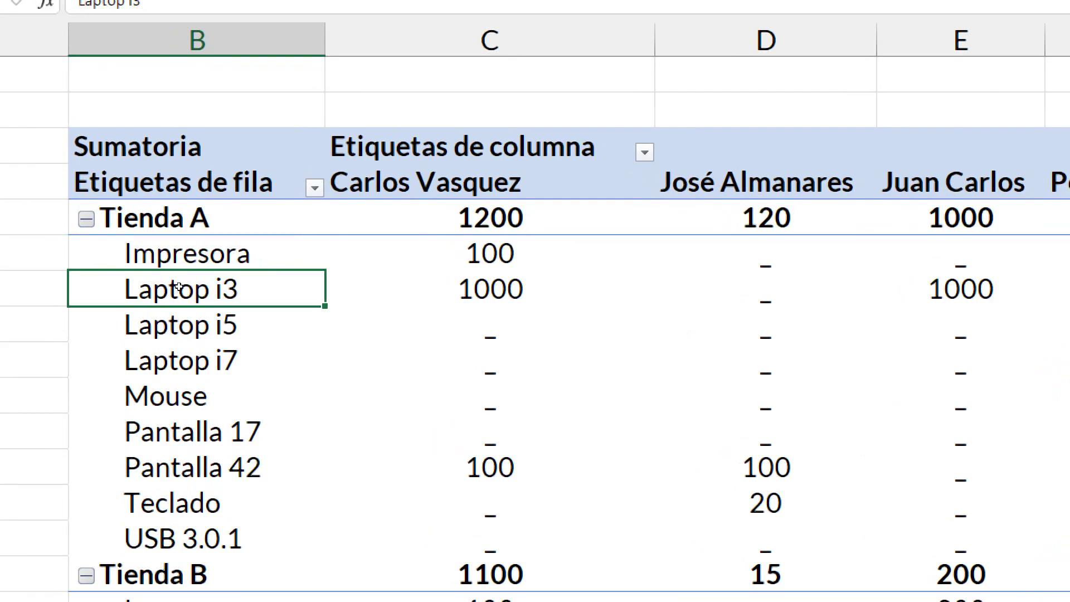
{"action": "left_click", "coordinate": [173, 285]}
{"action": "left_click", "coordinate": [178, 357]}
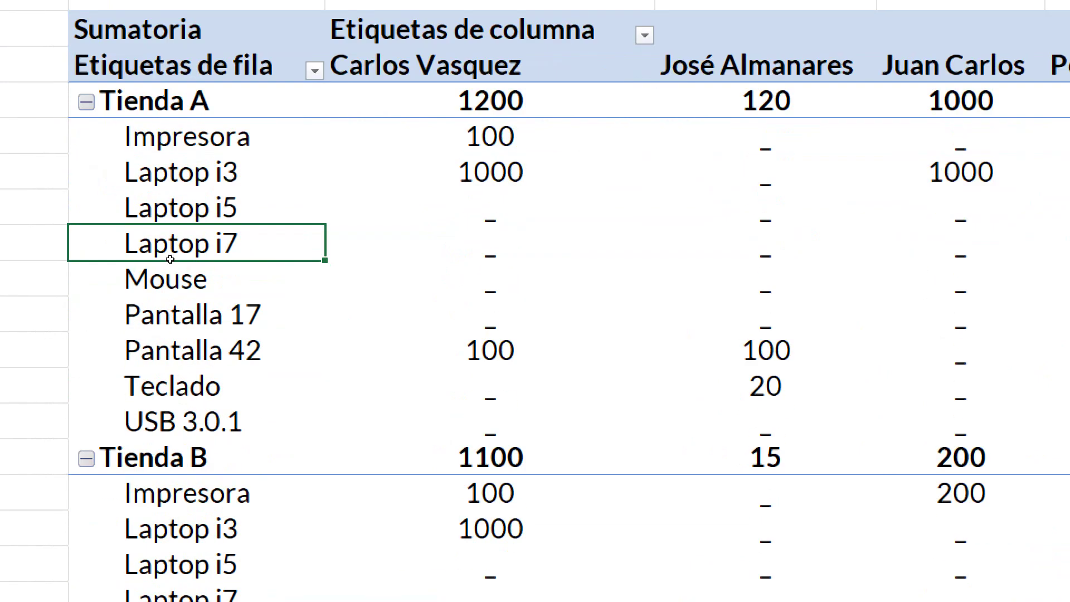
{"action": "left_click_drag", "start_coordinate": [170, 139], "coordinate": [191, 411]}
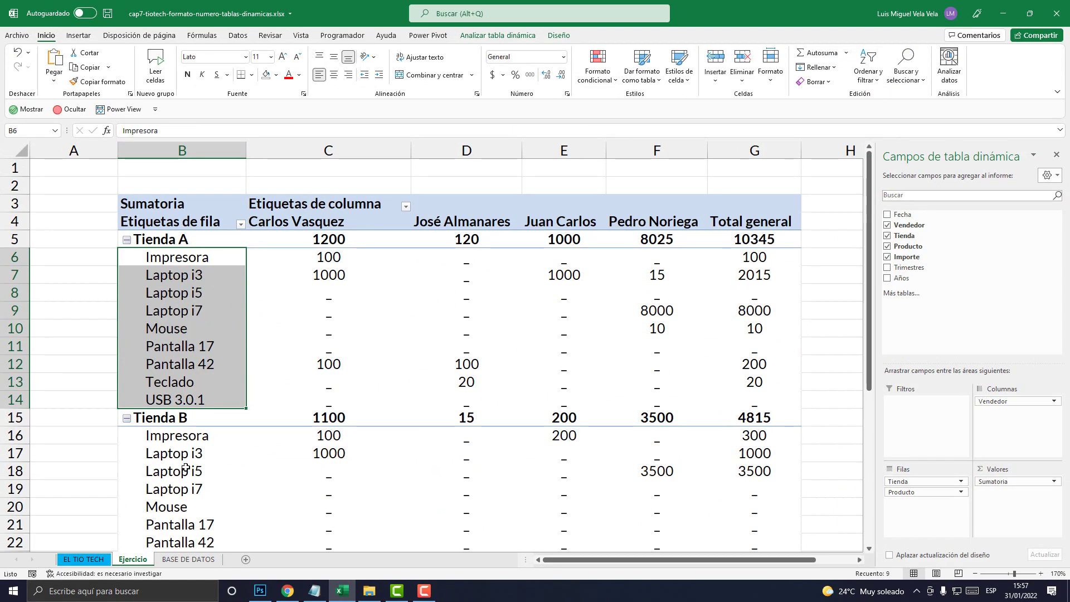
{"action": "scroll", "coordinate": [192, 412], "scroll_direction": "down", "scroll_amount": 3}
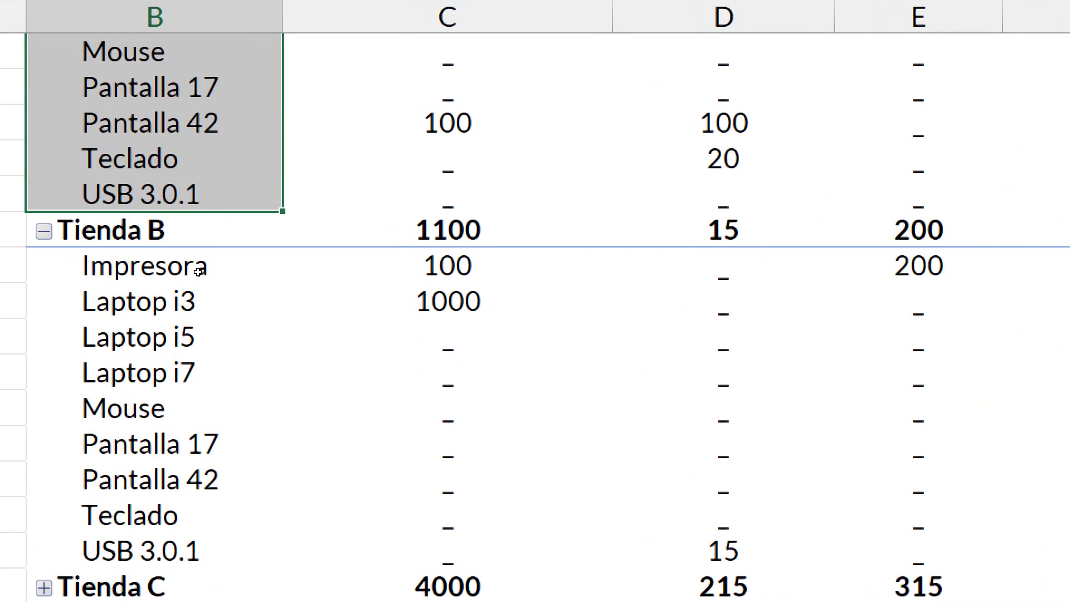
{"action": "left_click_drag", "start_coordinate": [203, 279], "coordinate": [199, 551]}
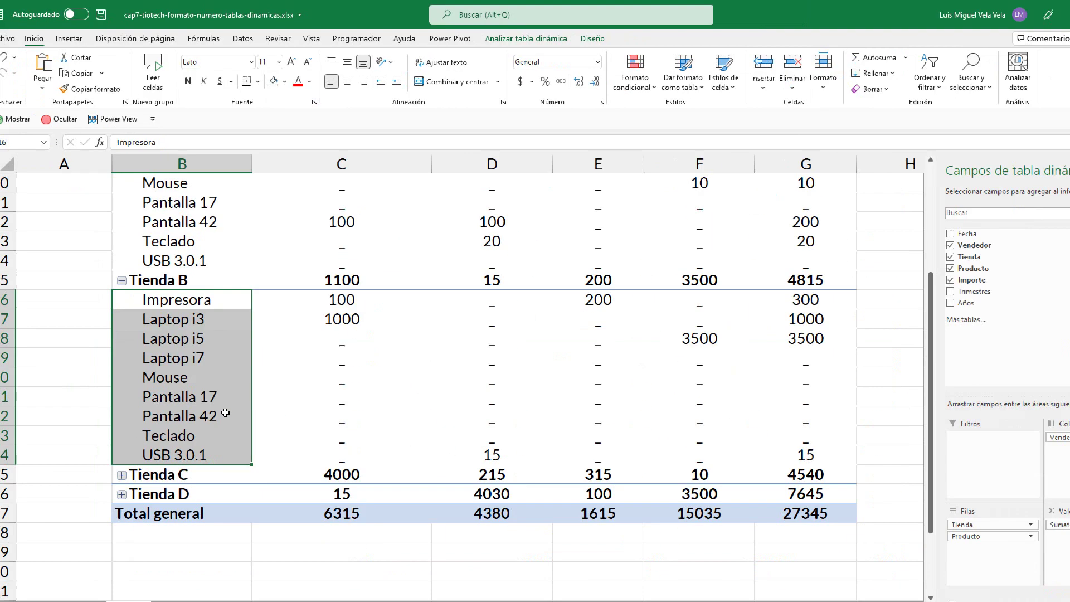
Step: Expand the Tienda C and Tienda D groups in the pivot table to show their products
{"action": "scroll", "coordinate": [201, 426], "scroll_direction": "down", "scroll_amount": 3}
{"action": "left_click", "coordinate": [126, 329]}
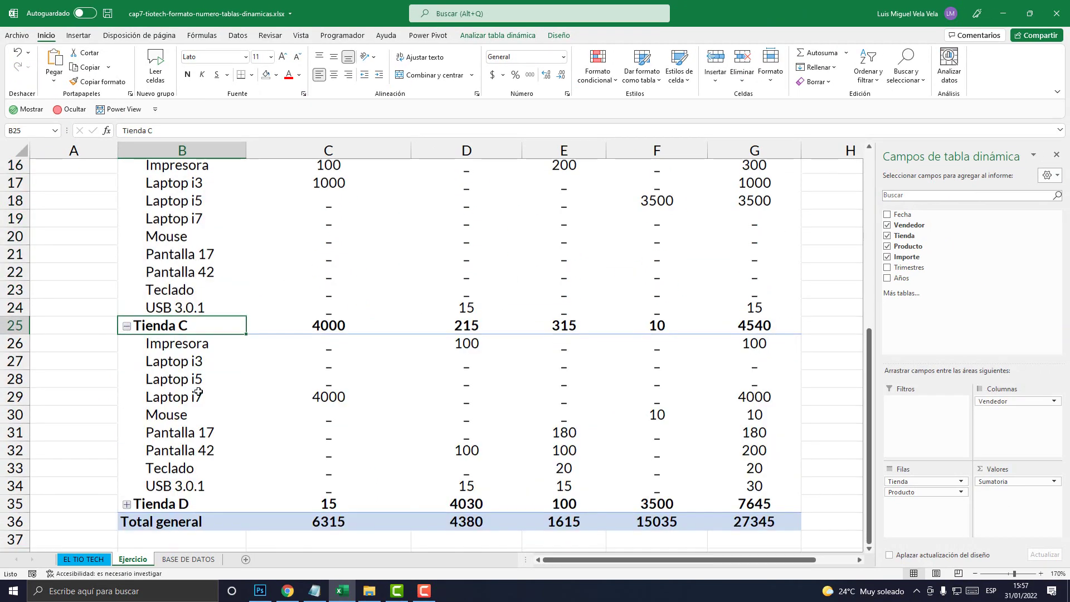
{"action": "scroll", "coordinate": [136, 368], "scroll_direction": "down", "scroll_amount": 3}
{"action": "left_click", "coordinate": [126, 346]}
Step: Fill the Tienda B rows from Laptop i7 to Teclado with gold, from the product labels through the Total general column
{"action": "scroll", "coordinate": [214, 439], "scroll_direction": "up", "scroll_amount": 8}
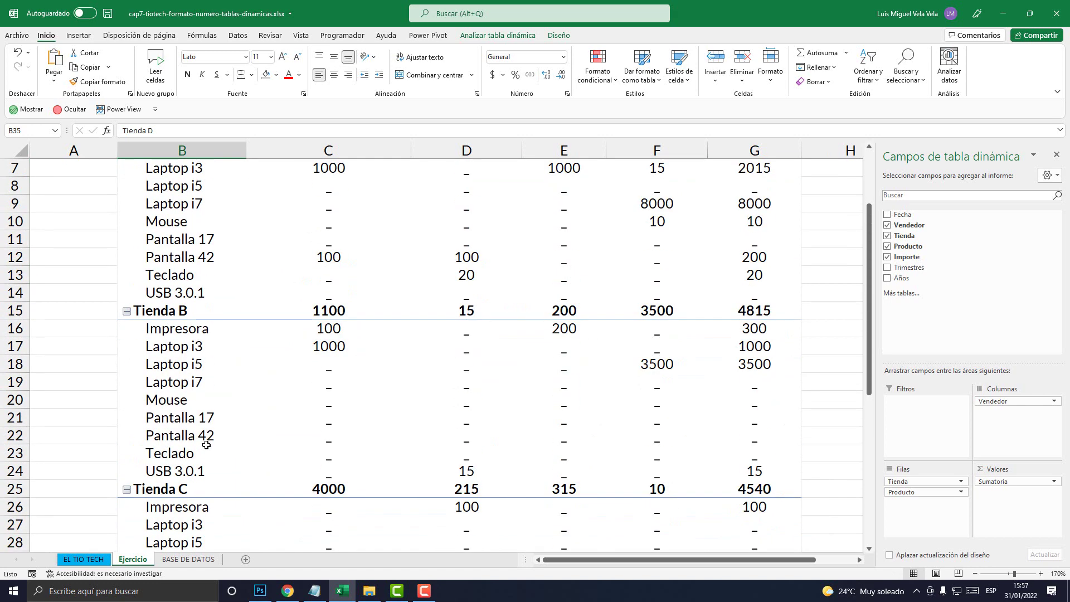
{"action": "scroll", "coordinate": [238, 424], "scroll_direction": "down", "scroll_amount": 1}
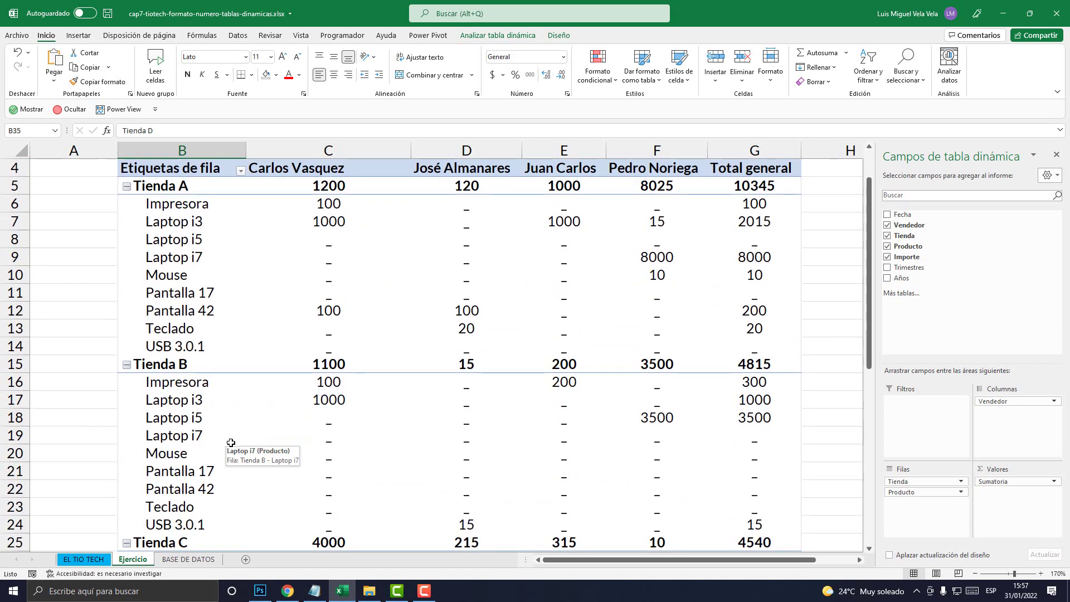
{"action": "left_click_drag", "start_coordinate": [751, 442], "coordinate": [191, 505]}
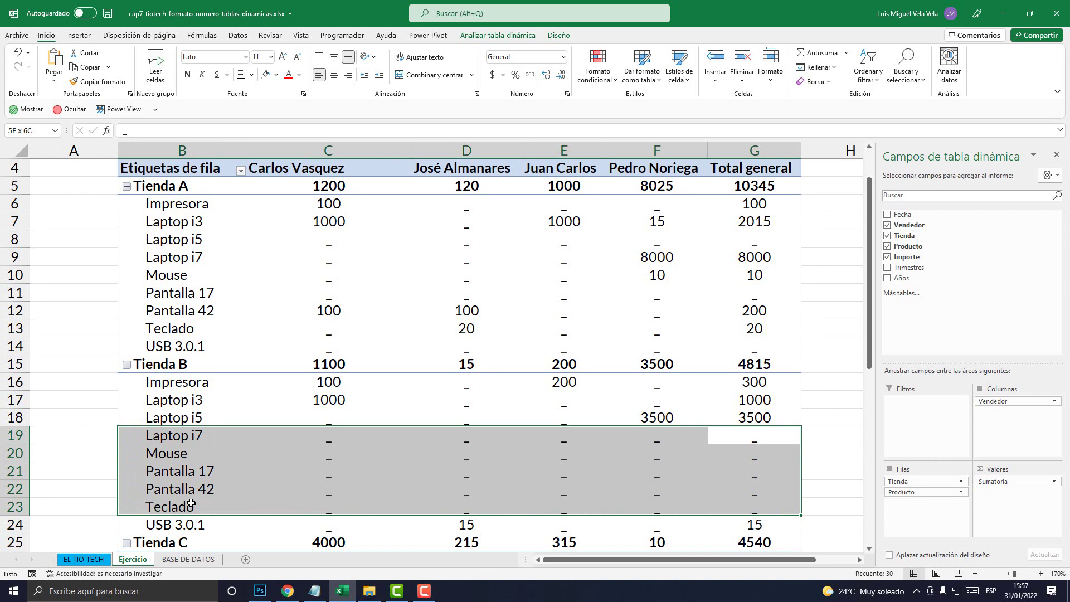
{"action": "left_click", "coordinate": [276, 75]}
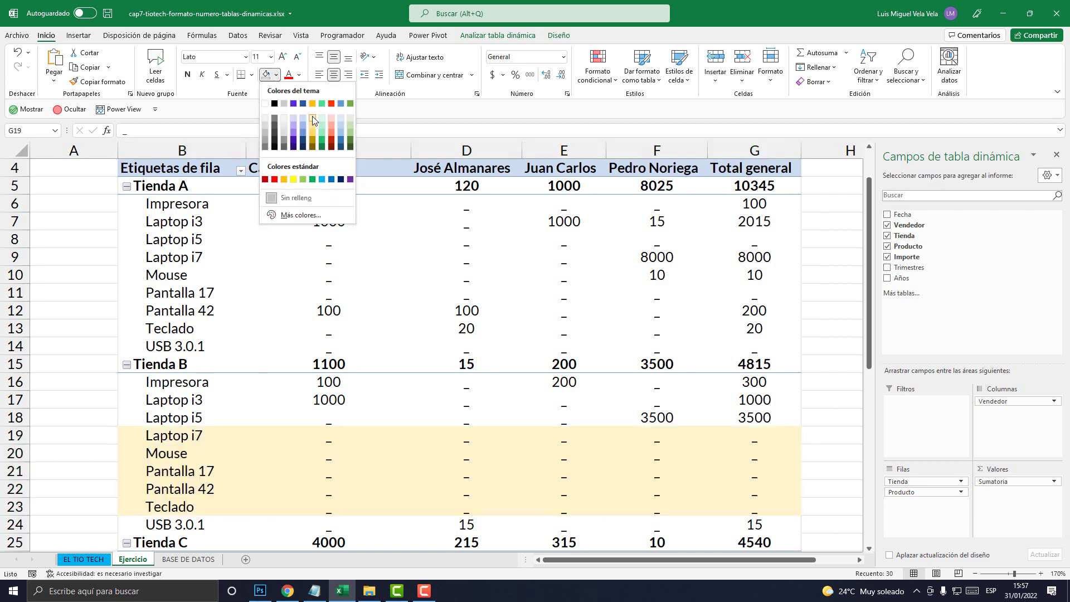
{"action": "left_click", "coordinate": [313, 138]}
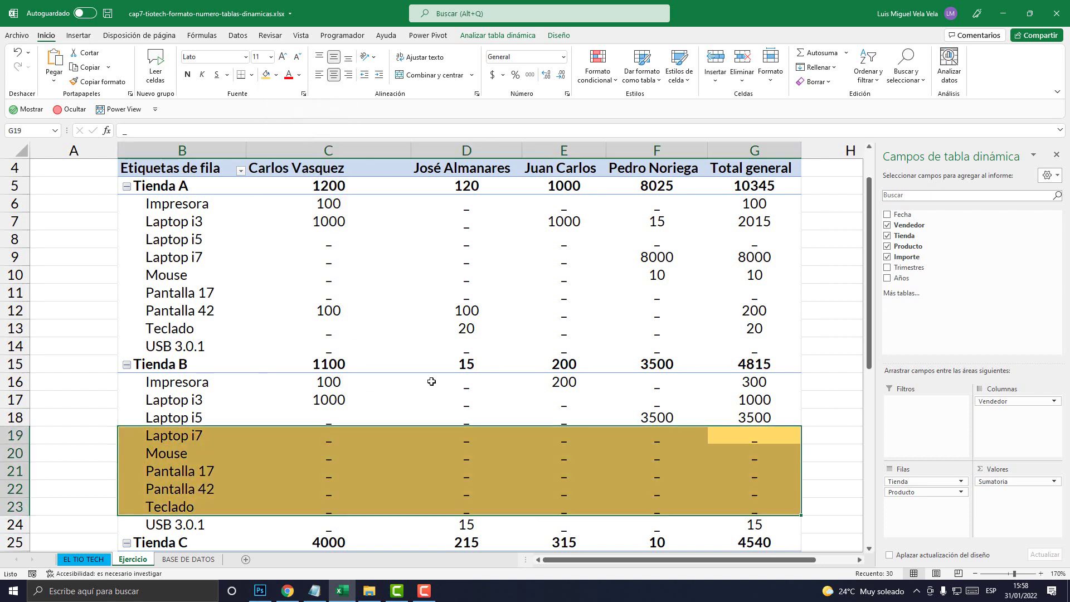
Step: Check the Laptop i7 row under Tienda B across each seller's column for sales amounts
{"action": "scroll", "coordinate": [431, 381], "scroll_direction": "down", "scroll_amount": 1}
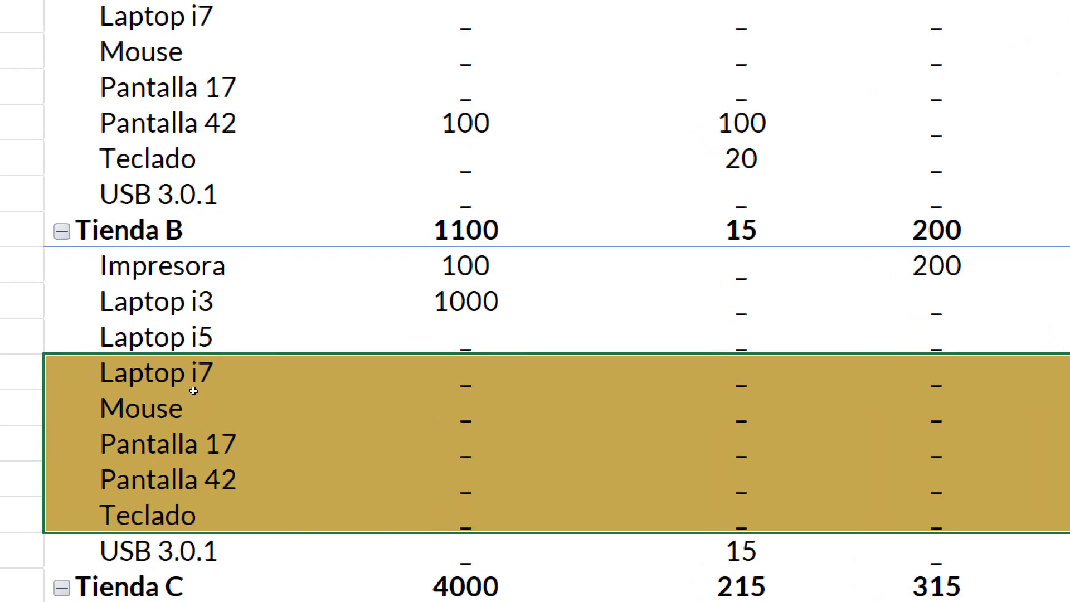
{"action": "left_click", "coordinate": [190, 388]}
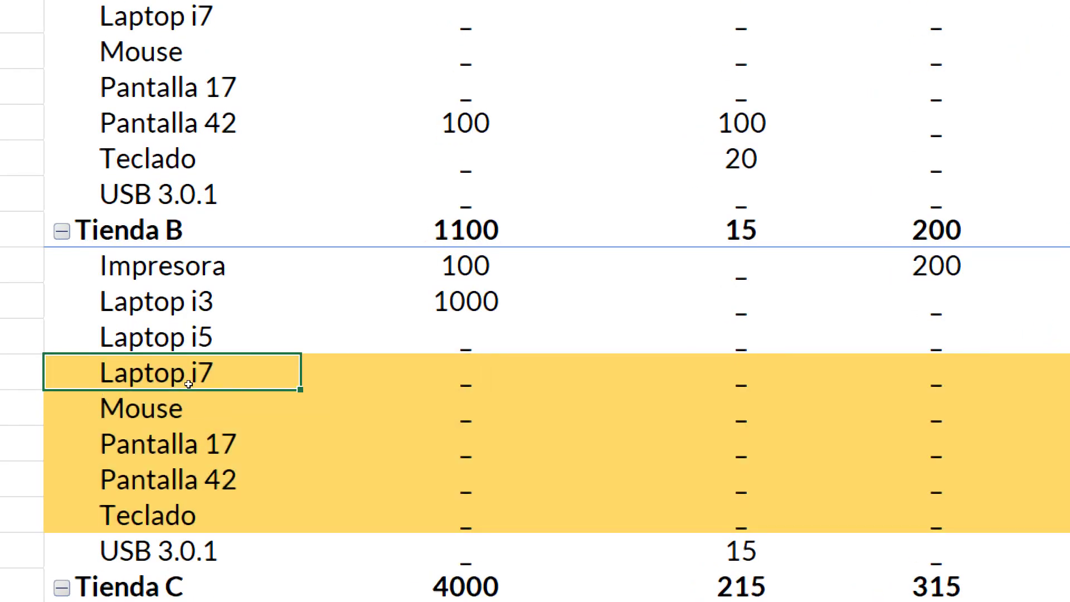
{"action": "left_click", "coordinate": [313, 384]}
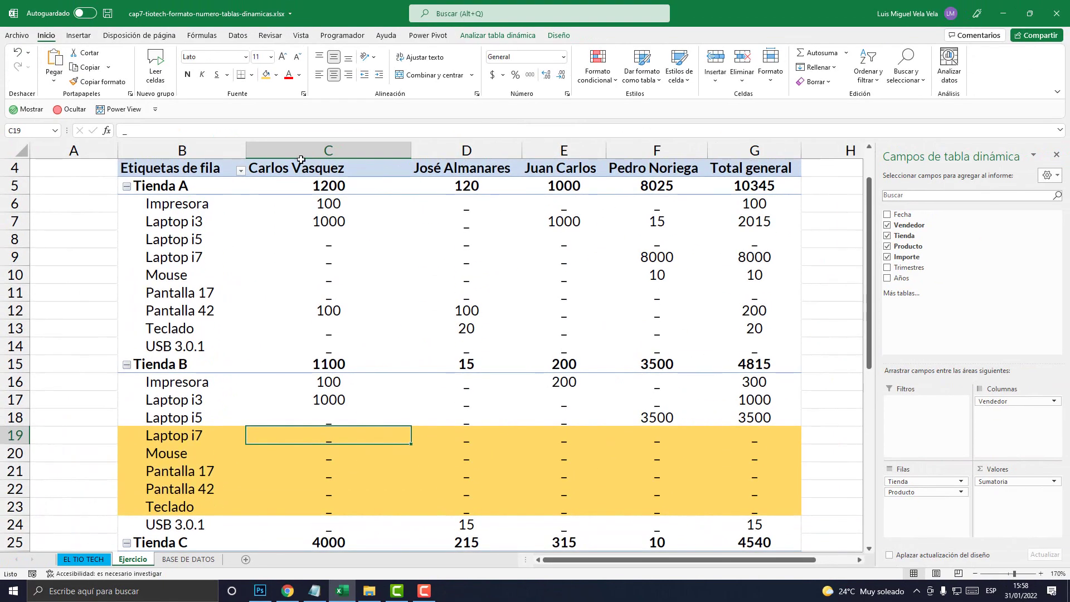
{"action": "left_click", "coordinate": [320, 153]}
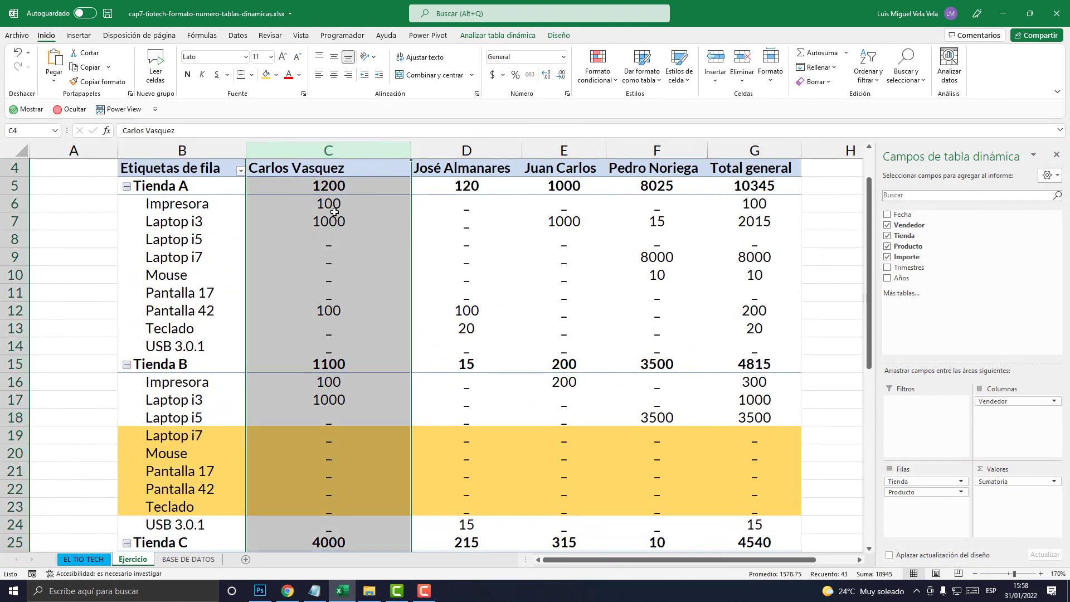
{"action": "left_click", "coordinate": [332, 430]}
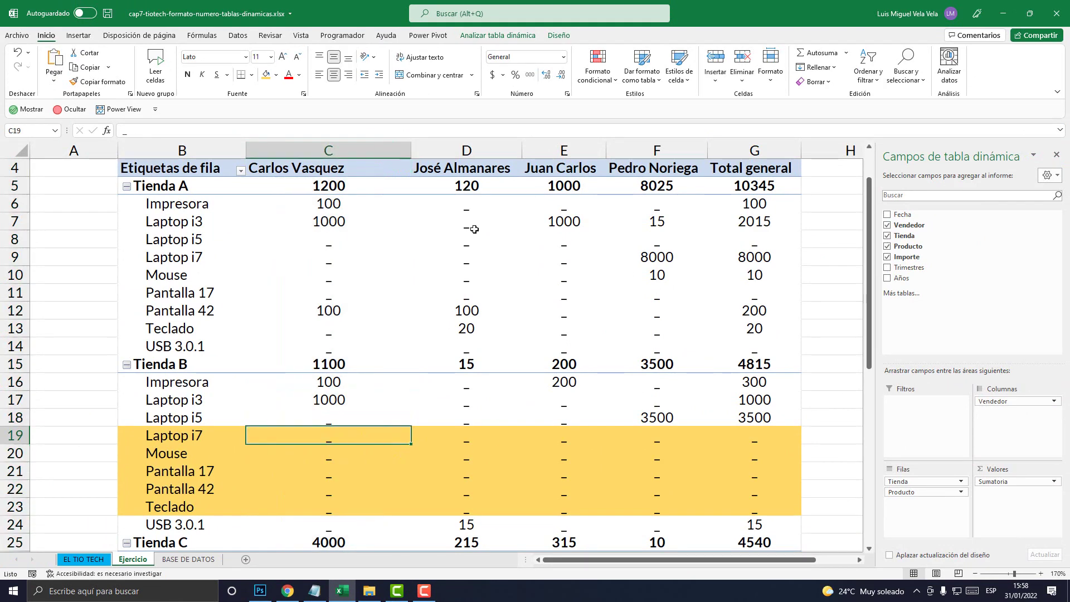
{"action": "left_click", "coordinate": [460, 437]}
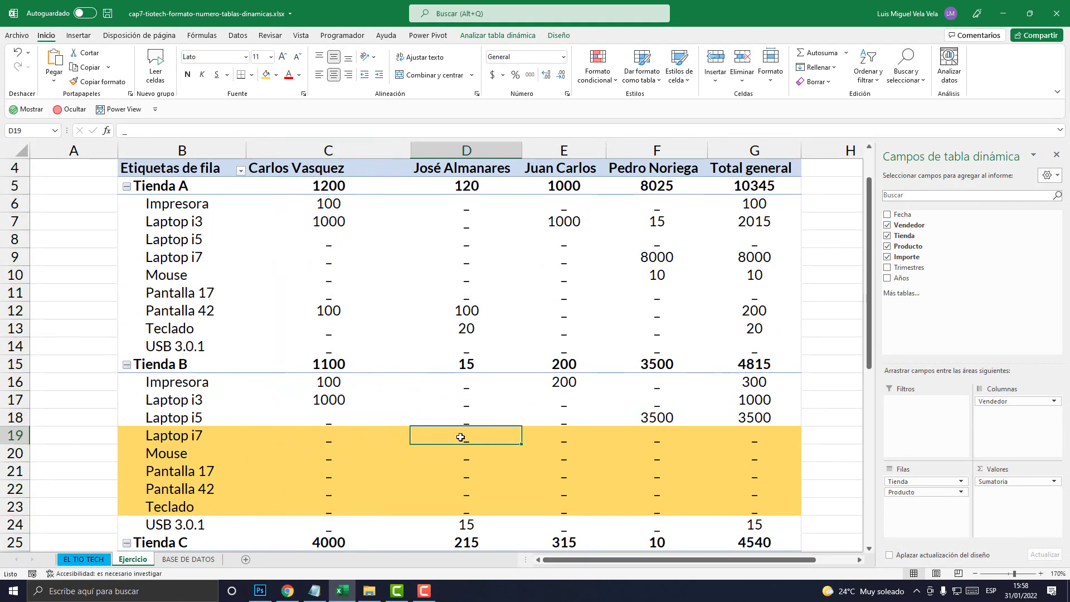
{"action": "left_click", "coordinate": [583, 441]}
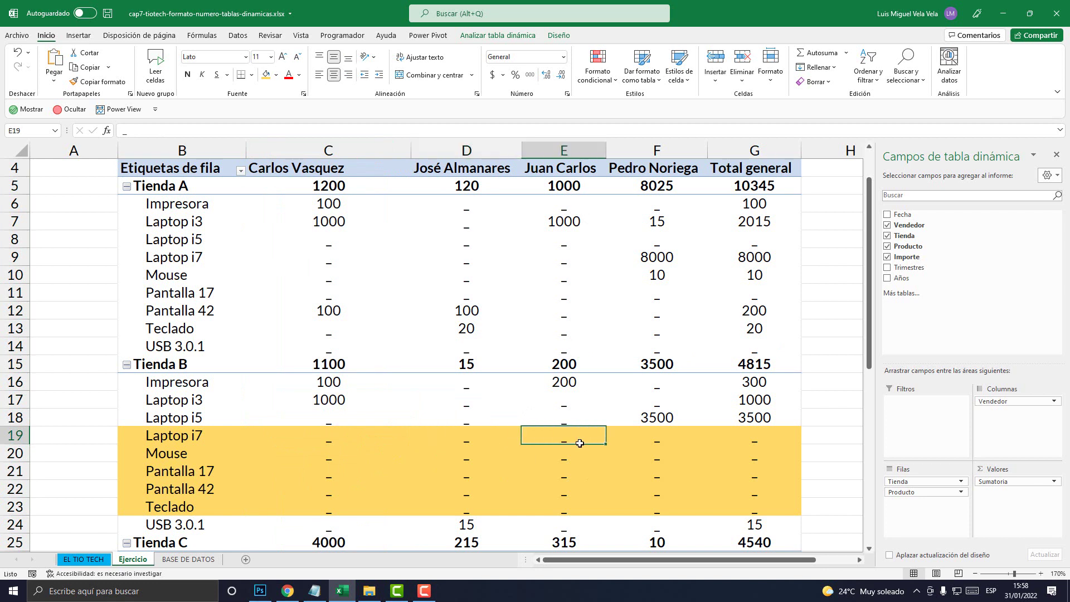
{"action": "left_click", "coordinate": [666, 443]}
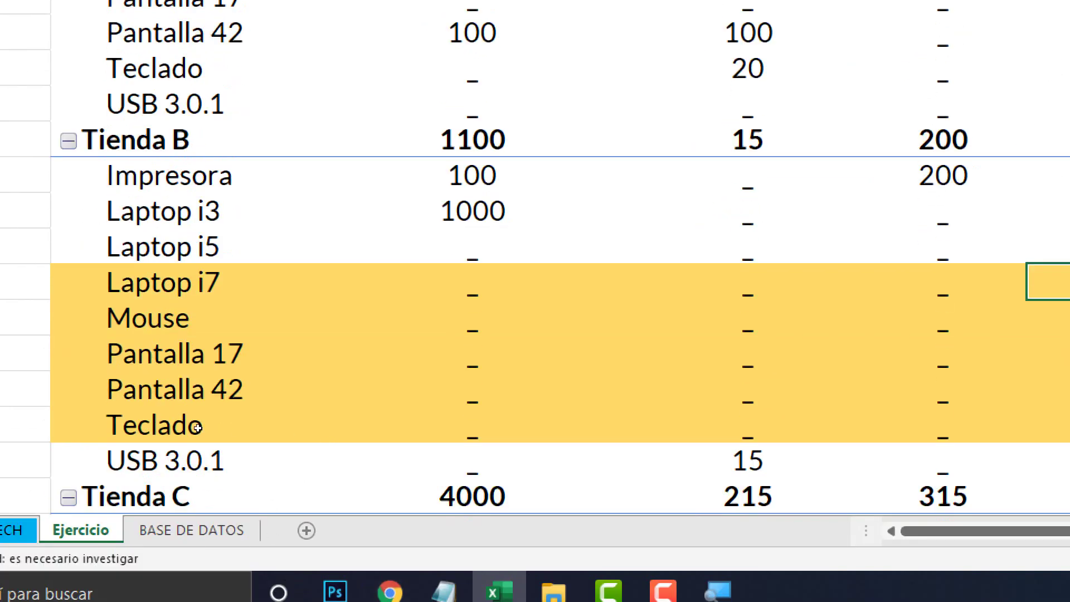
Step: Turn off showing items without data in the Producto field's layout settings, starting from the Laptop i7 row under Tienda B
{"action": "left_click_drag", "start_coordinate": [167, 465], "coordinate": [167, 569]}
{"action": "left_click_drag", "start_coordinate": [175, 496], "coordinate": [176, 438]}
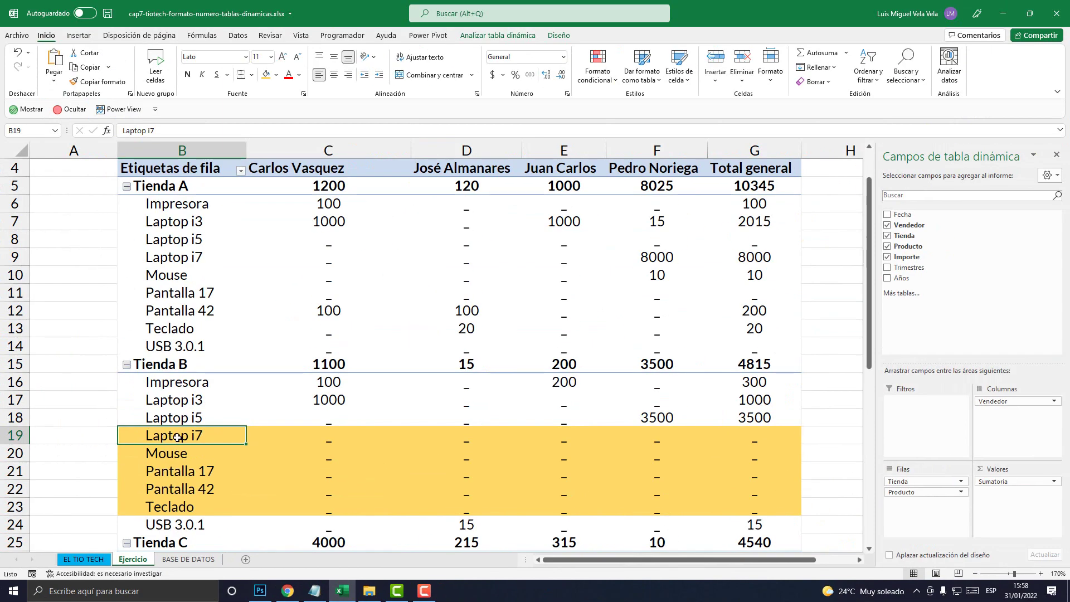
{"action": "right_click", "coordinate": [172, 289]}
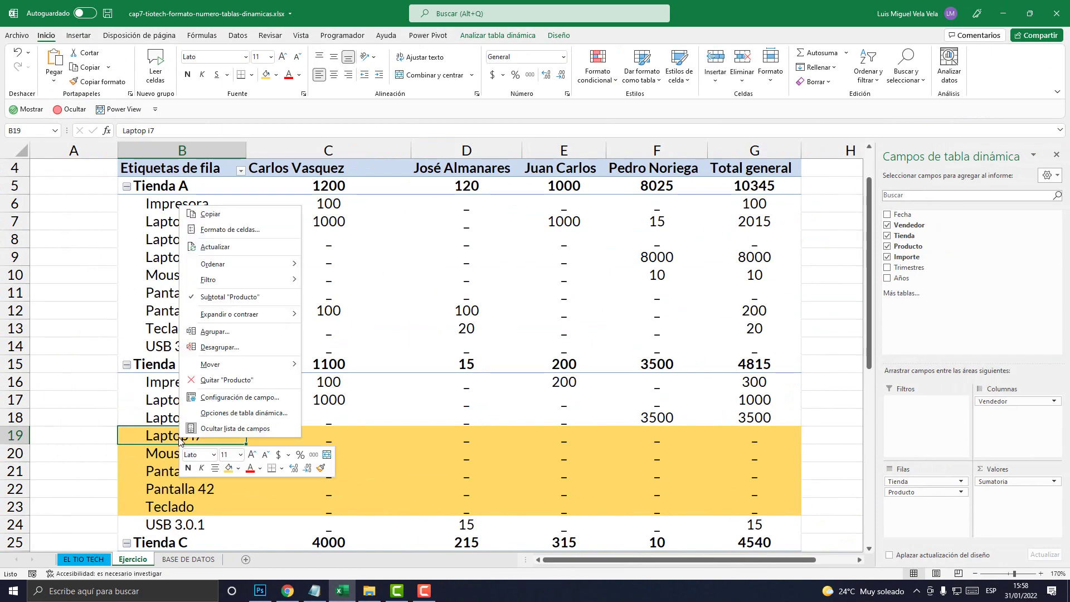
{"action": "left_click", "coordinate": [240, 397]}
{"action": "left_click_drag", "start_coordinate": [249, 280], "coordinate": [358, 238]}
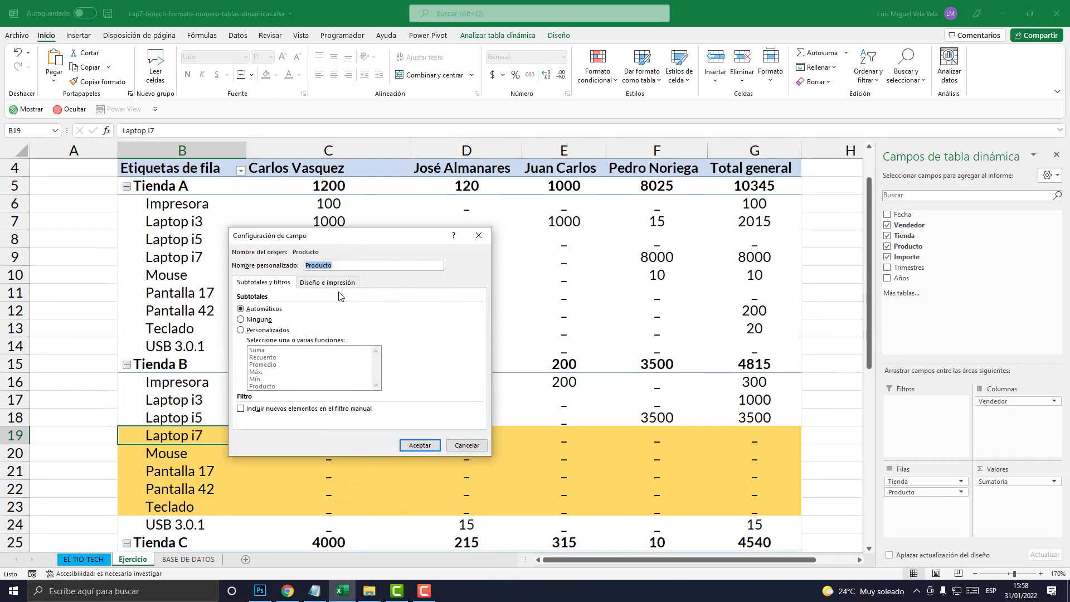
{"action": "left_click", "coordinate": [336, 284]}
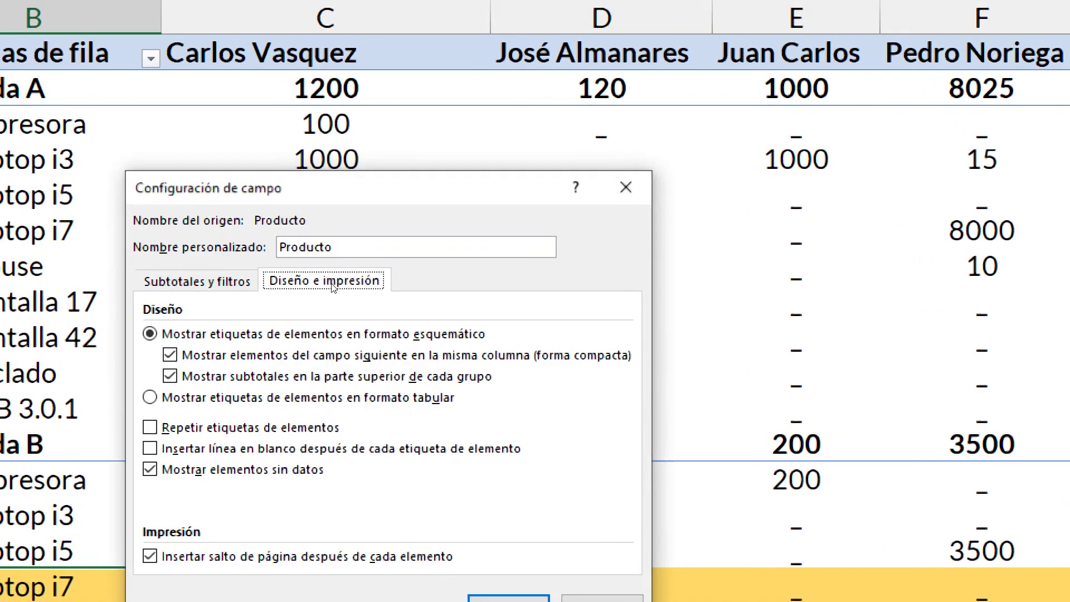
{"action": "left_click", "coordinate": [149, 470]}
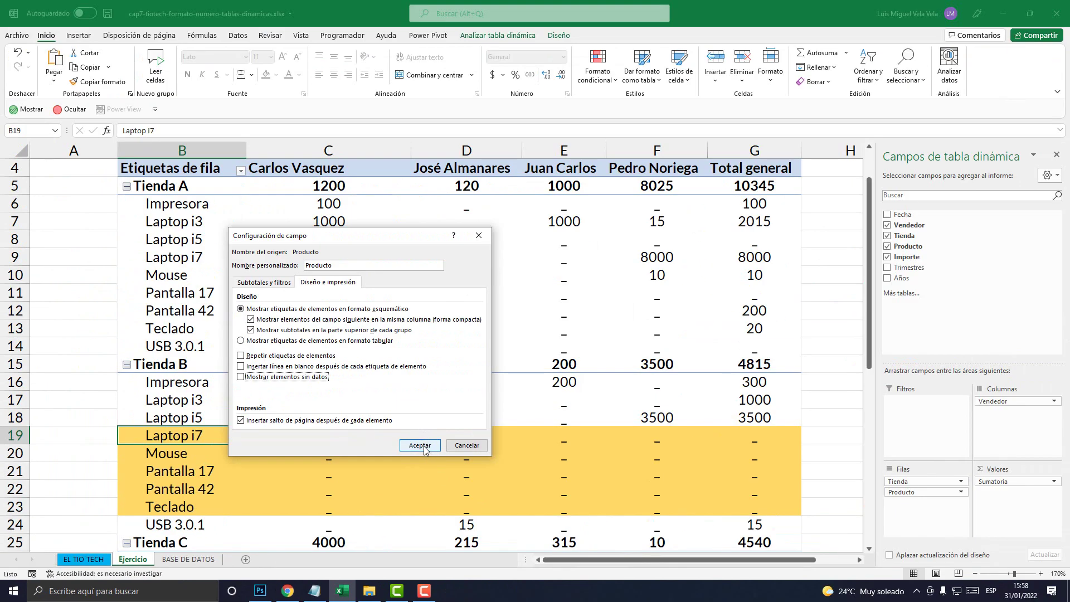
{"action": "left_click", "coordinate": [568, 405]}
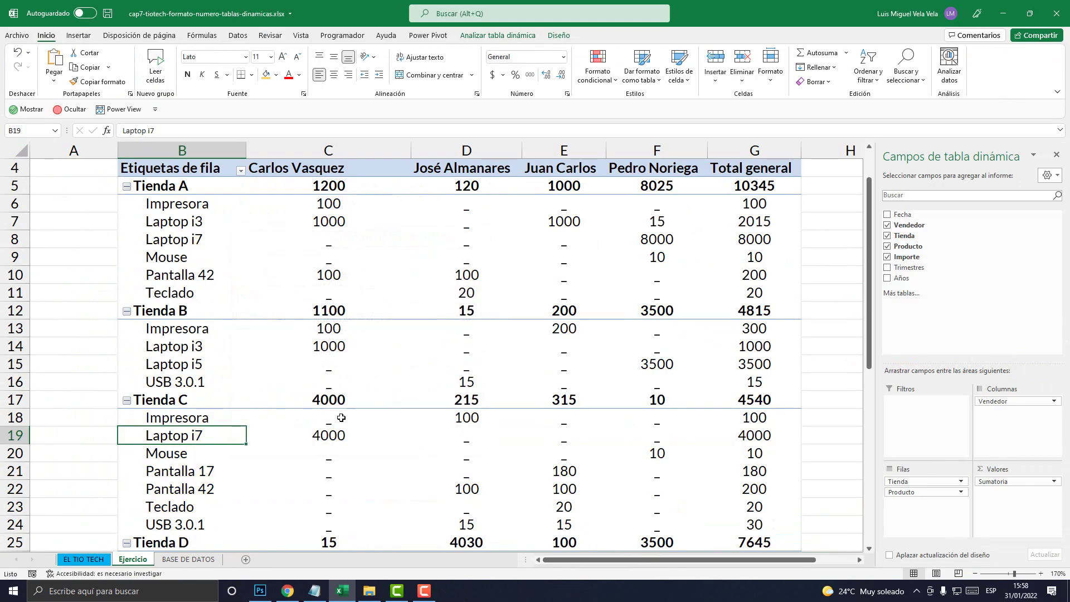
{"action": "scroll", "coordinate": [326, 465], "scroll_direction": "down", "scroll_amount": 1}
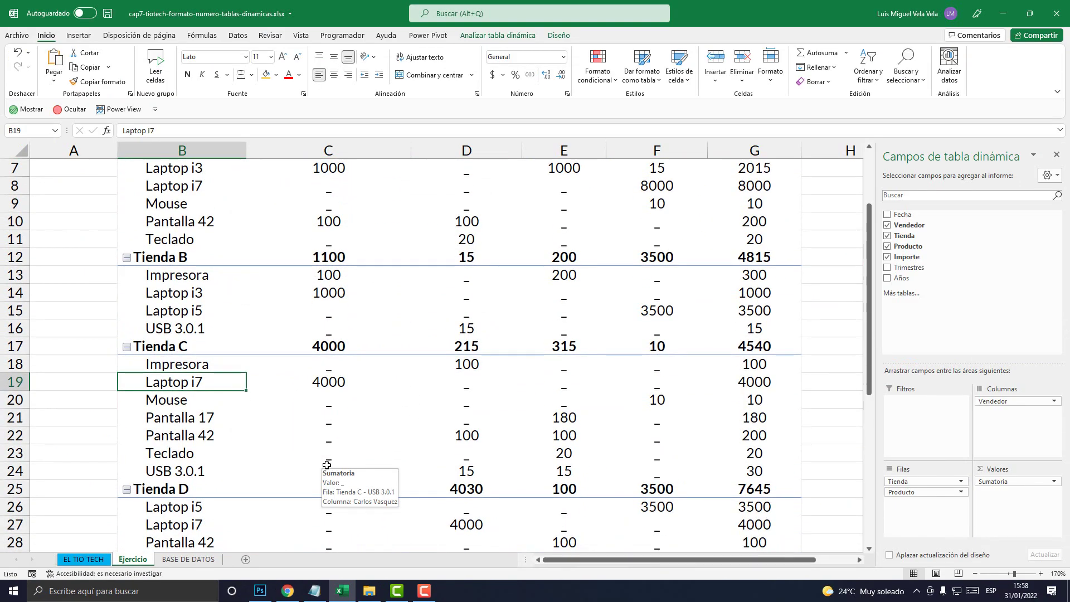
{"action": "scroll", "coordinate": [327, 465], "scroll_direction": "up", "scroll_amount": 2}
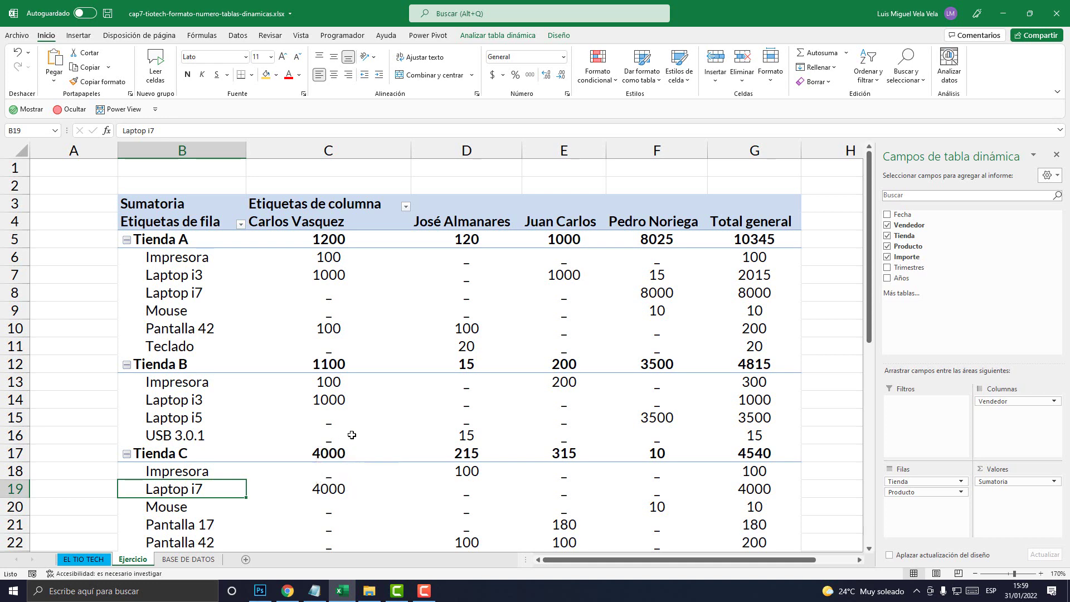
{"action": "scroll", "coordinate": [352, 436], "scroll_direction": "down", "scroll_amount": 1}
{"action": "scroll", "coordinate": [352, 435], "scroll_direction": "down", "scroll_amount": 1}
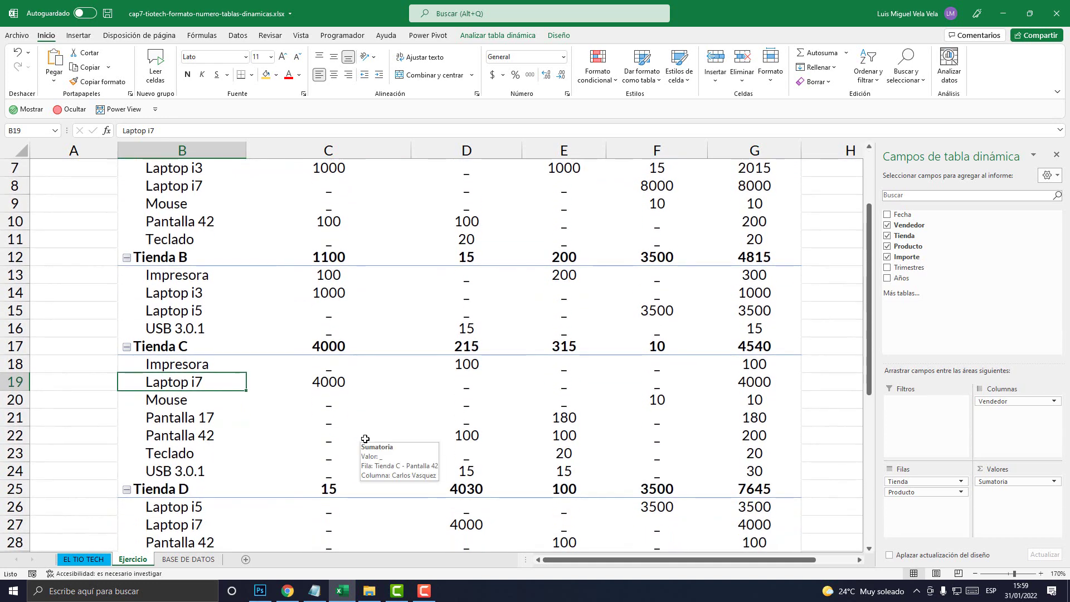